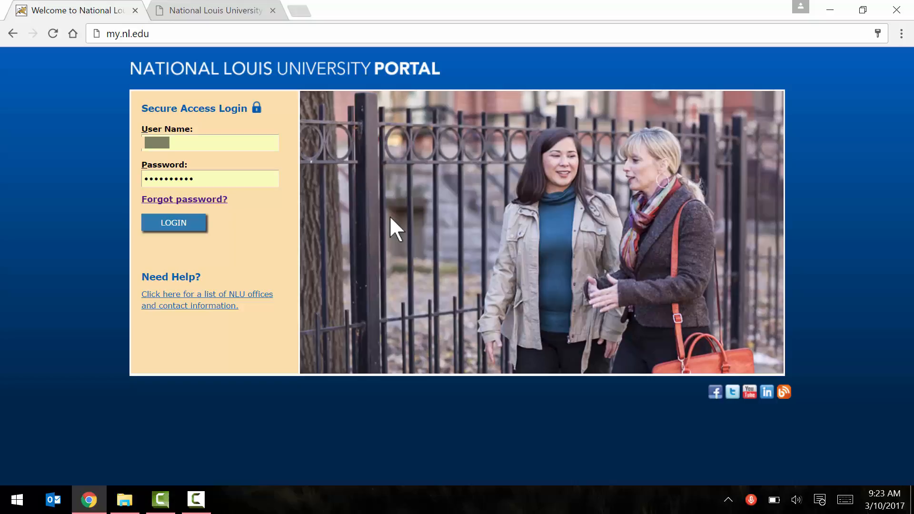
- Sign in to the NLU portal and open PeopleAdmin in a new tab from Faculty/Staff Employee Services
click(175, 224)
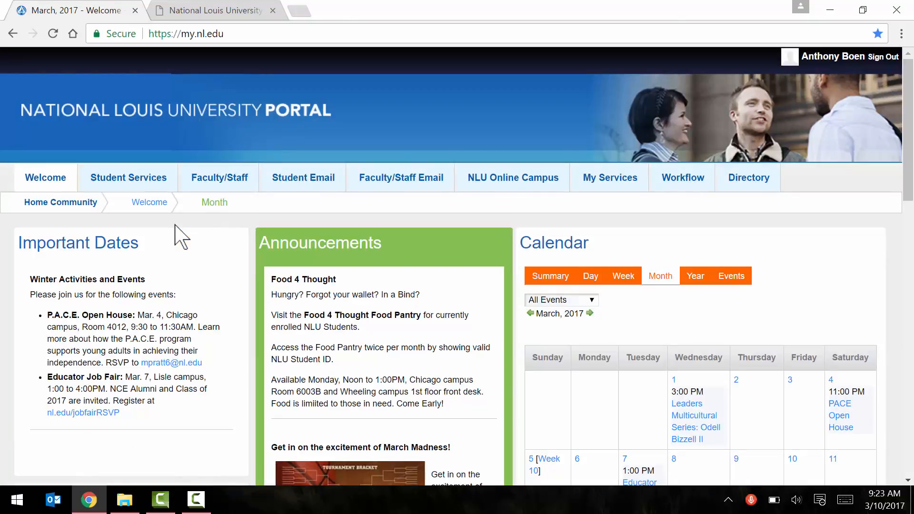
click(218, 181)
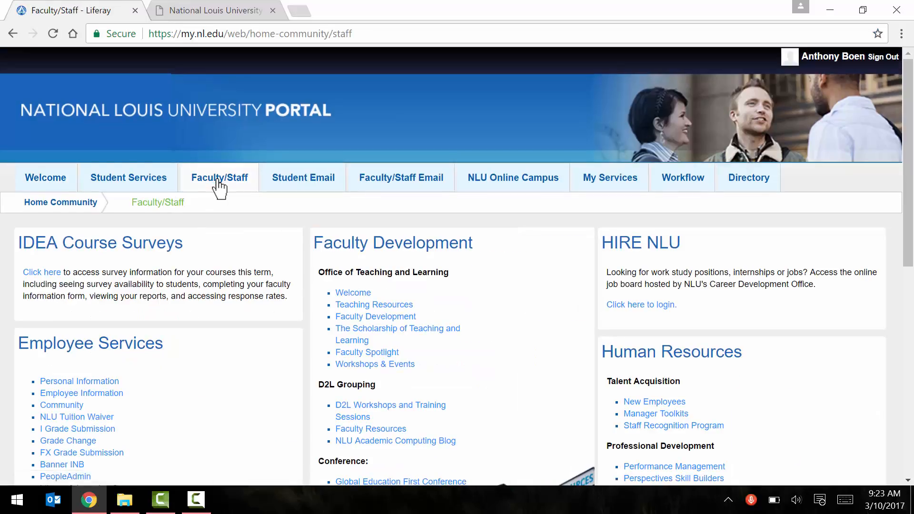
scroll(216, 188, down, 3)
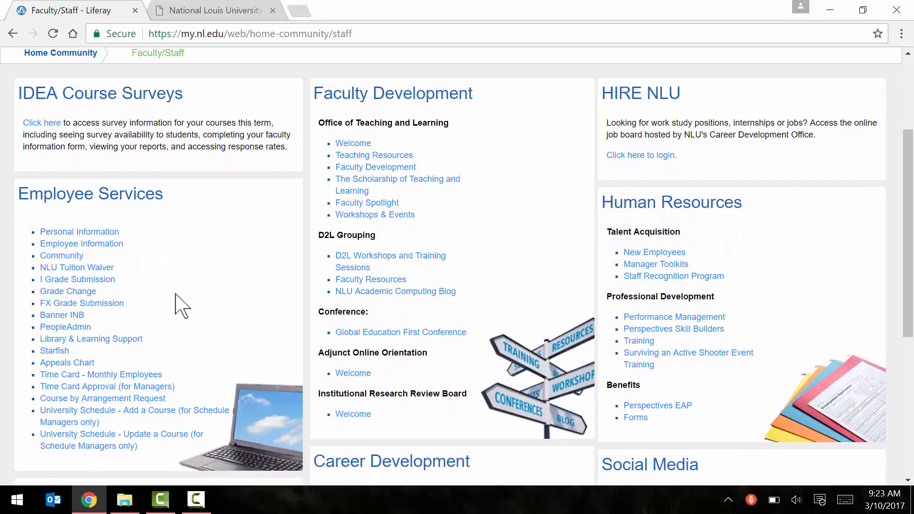
click(65, 328)
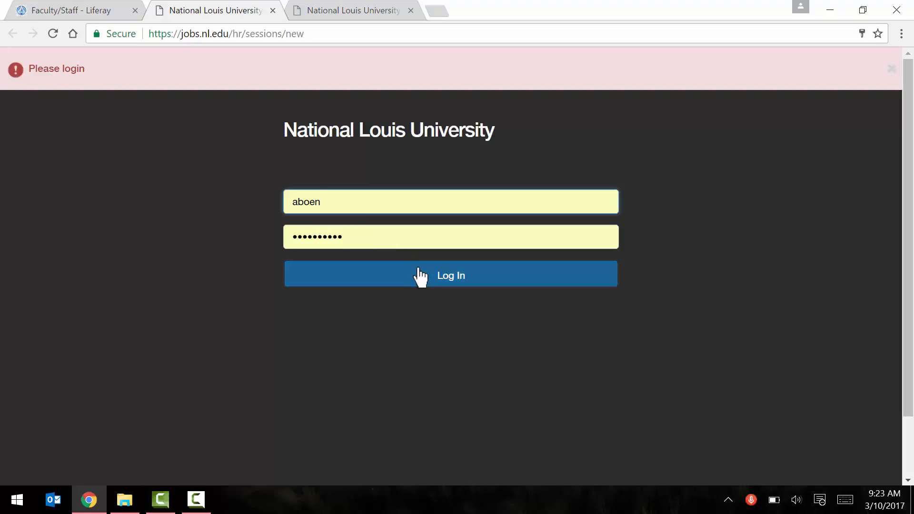
- Log in to PeopleAdmin and change the Current Group from Employee to Faculty Lead
click(420, 276)
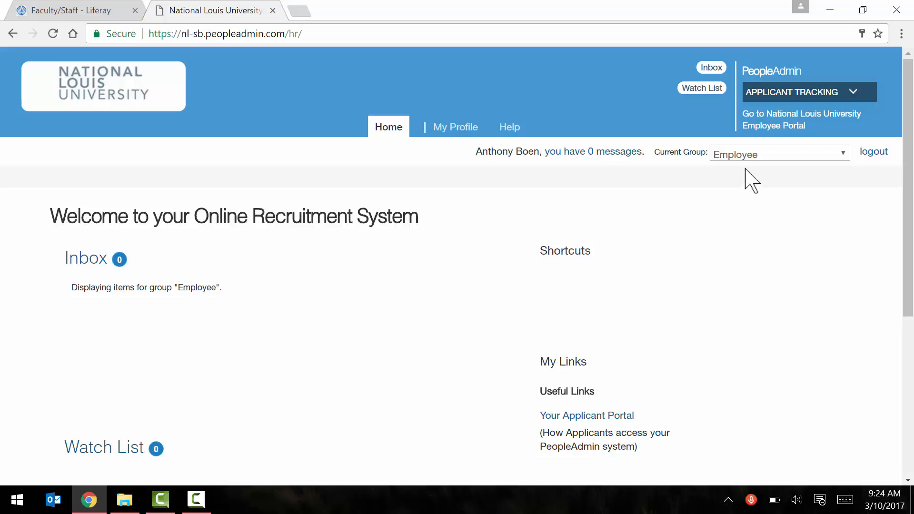
click(762, 152)
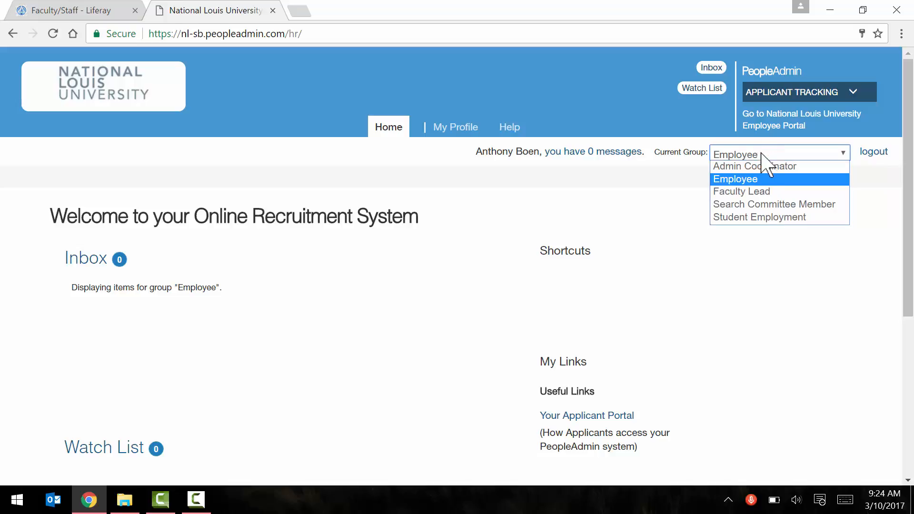
click(745, 191)
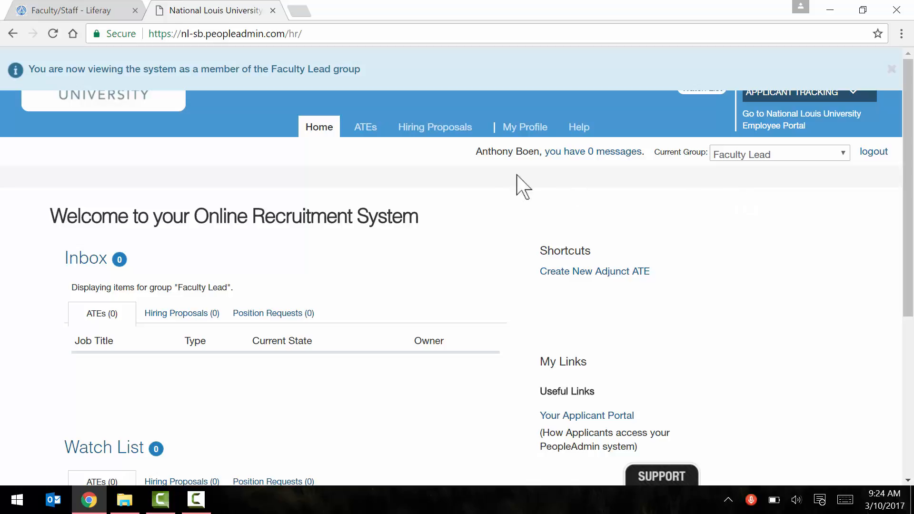
mouse_move(367, 136)
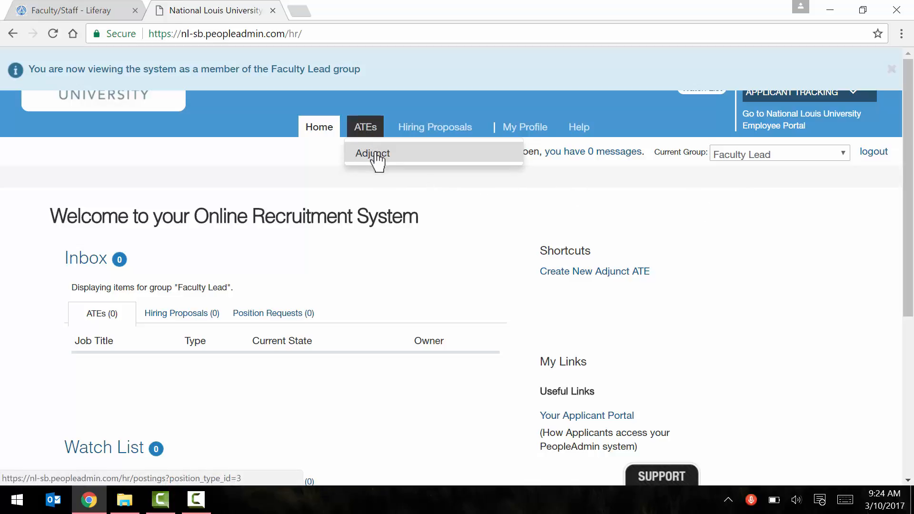
- Open ATEs > Adjunct and load the '(Group) - Internal Adjunct Postings' saved search
click(375, 154)
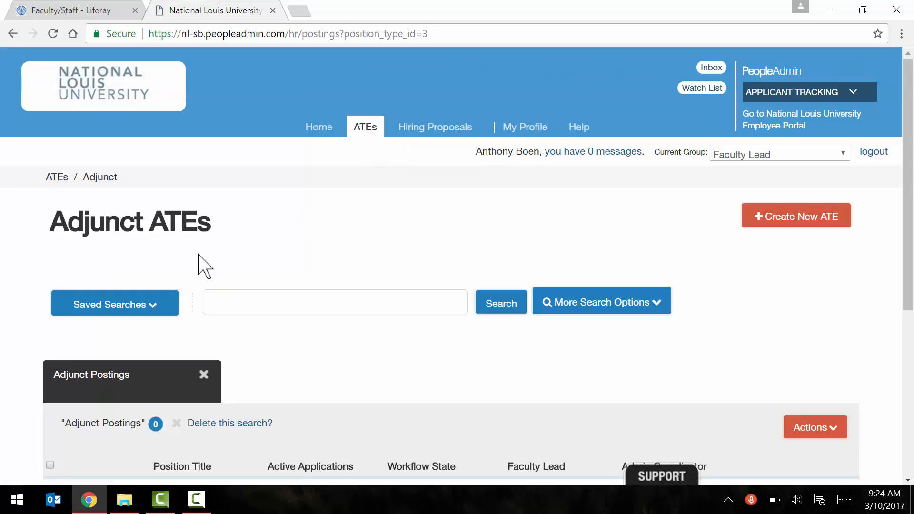
click(146, 304)
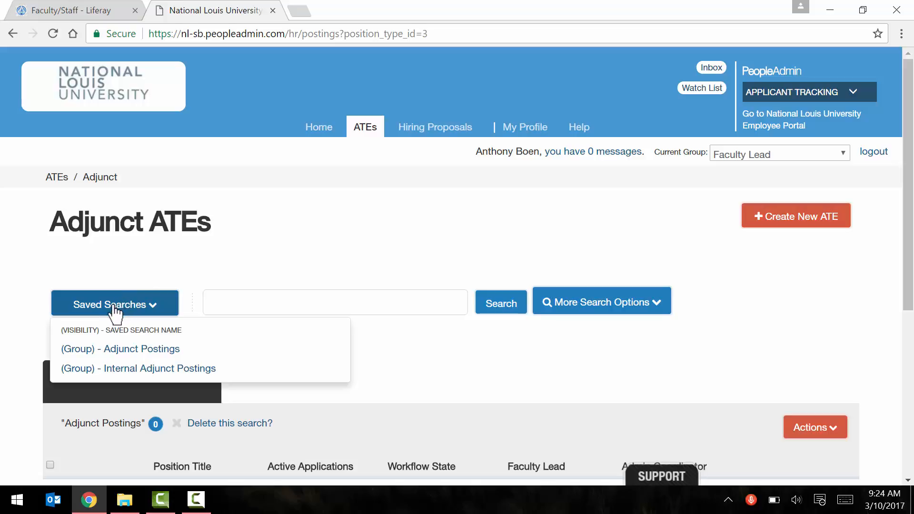
click(157, 369)
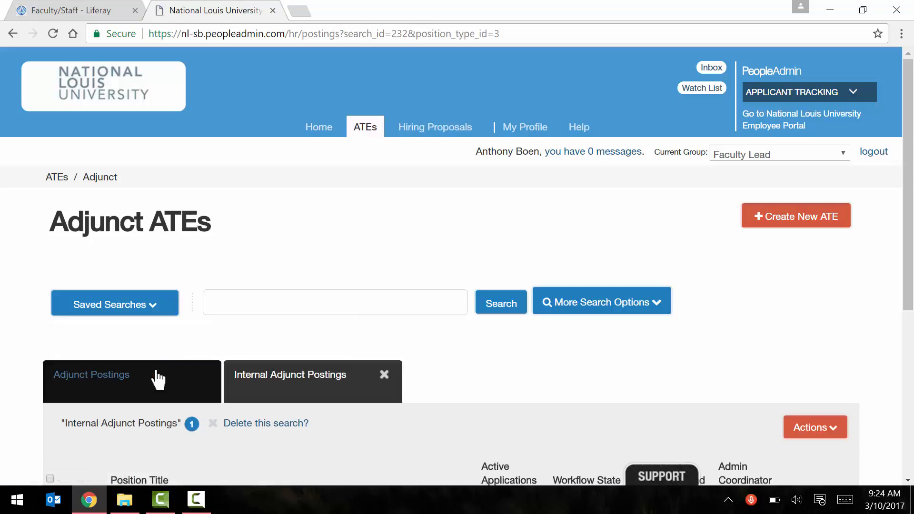
scroll(240, 274, down, 5)
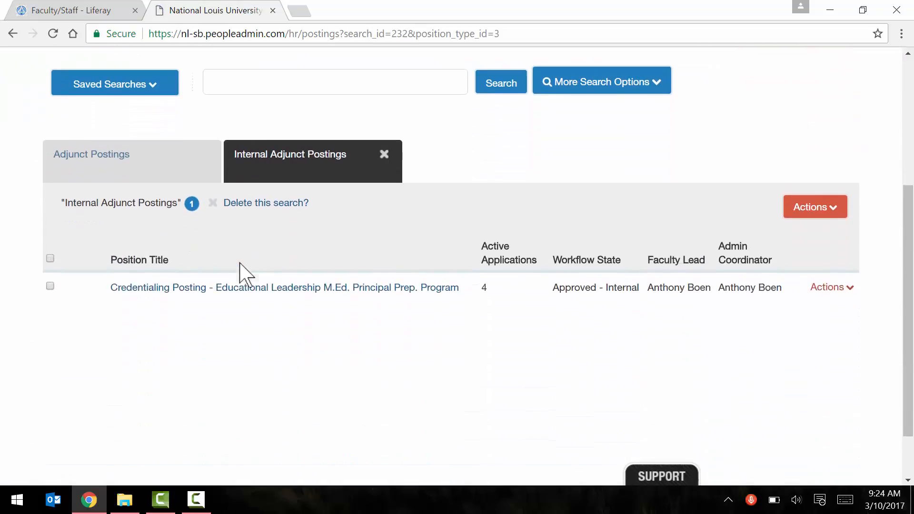
scroll(240, 274, down, 1)
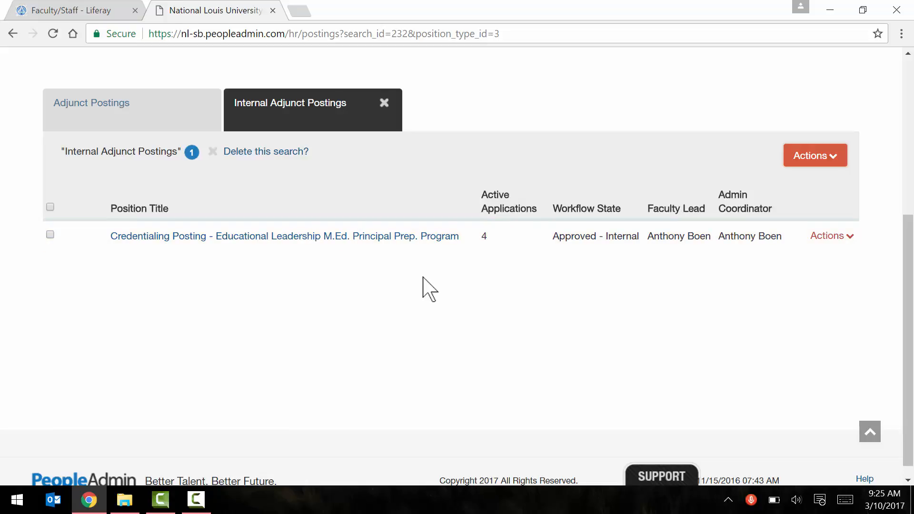
- Open the Credentialing Posting – Educational Leadership M.Ed. Principal Prep. Program ATE and review its Summary
click(332, 238)
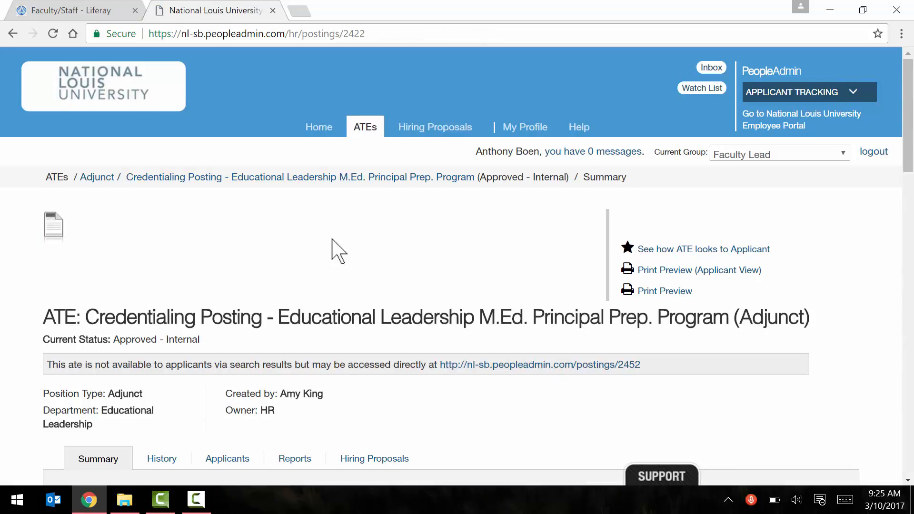
scroll(333, 249, down, 5)
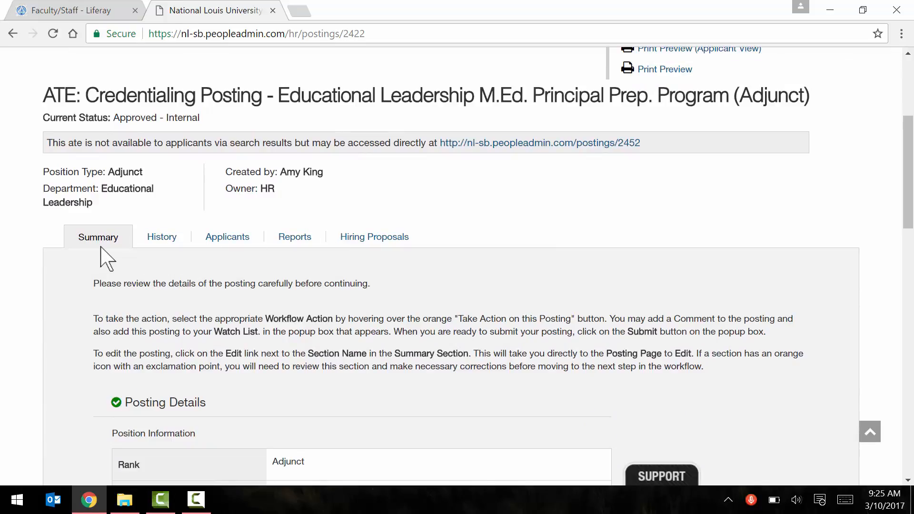
scroll(100, 247, down, 4)
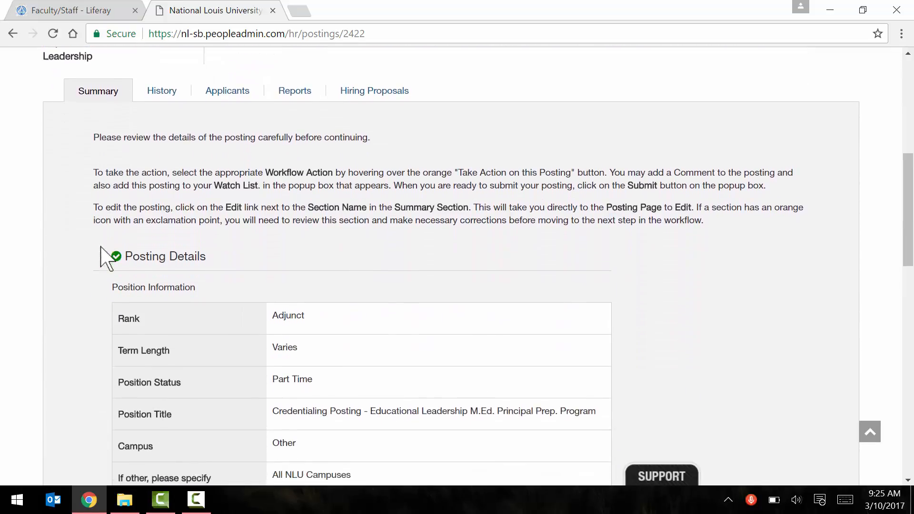
scroll(101, 247, down, 4)
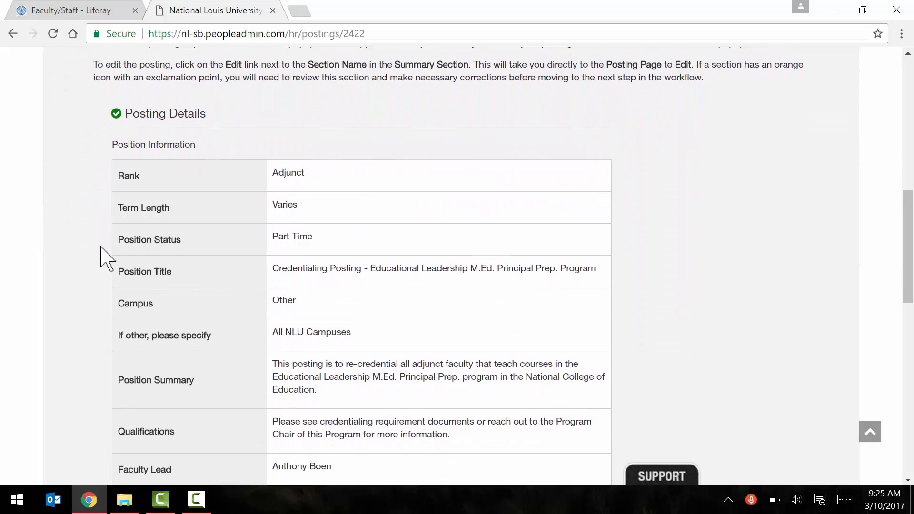
scroll(101, 247, down, 7)
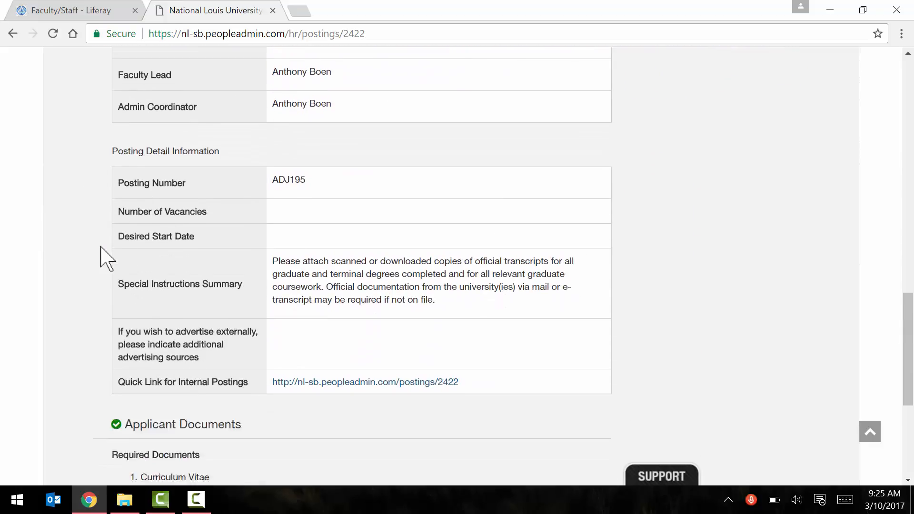
scroll(101, 247, down, 1)
scroll(101, 248, up, 2)
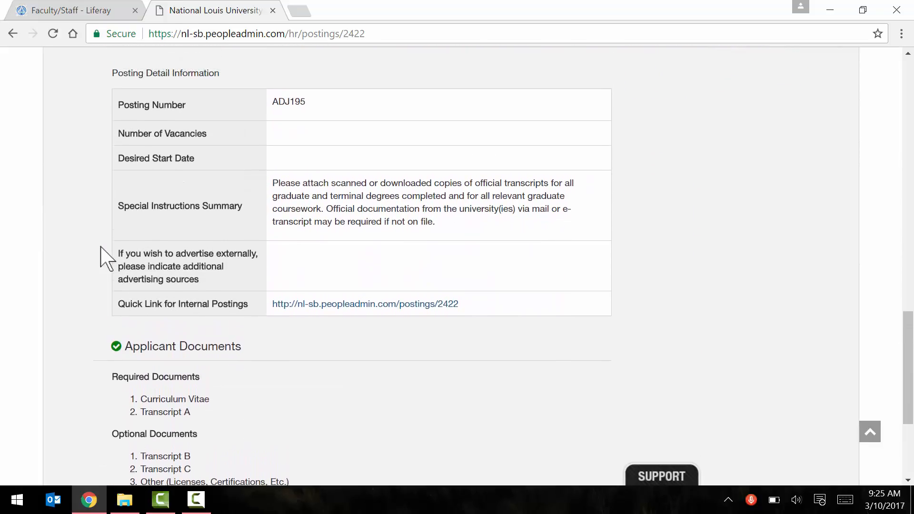
scroll(100, 247, down, 2)
scroll(101, 247, up, 6)
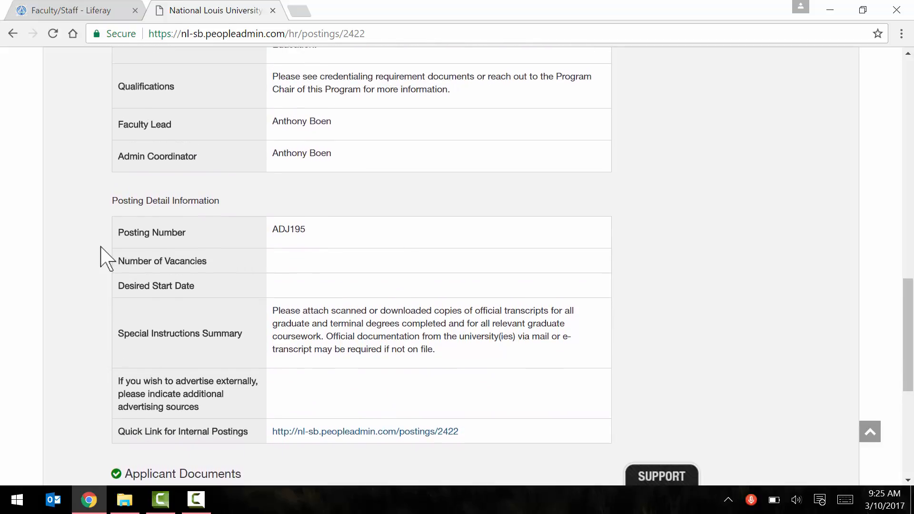
scroll(101, 247, up, 8)
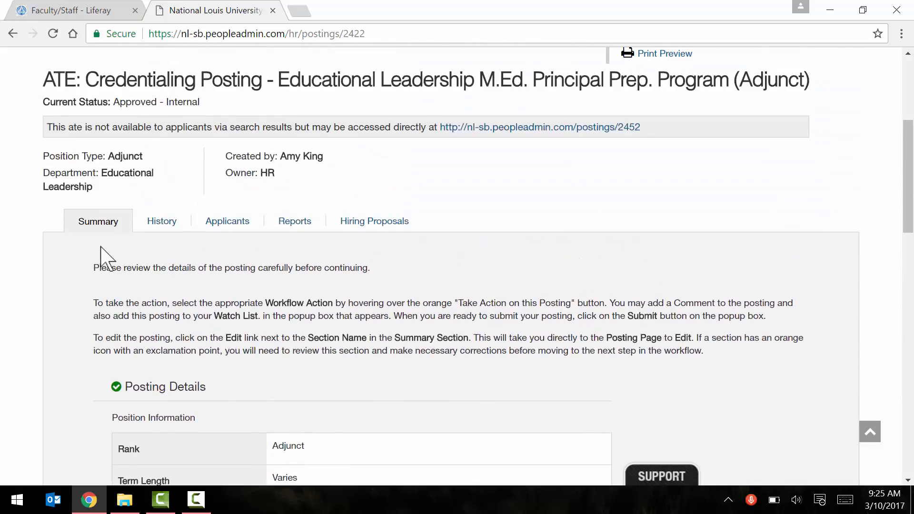
- Show the posting's Applicants tab down to the Default Adjunct Candidates table of 4 candidates
click(227, 222)
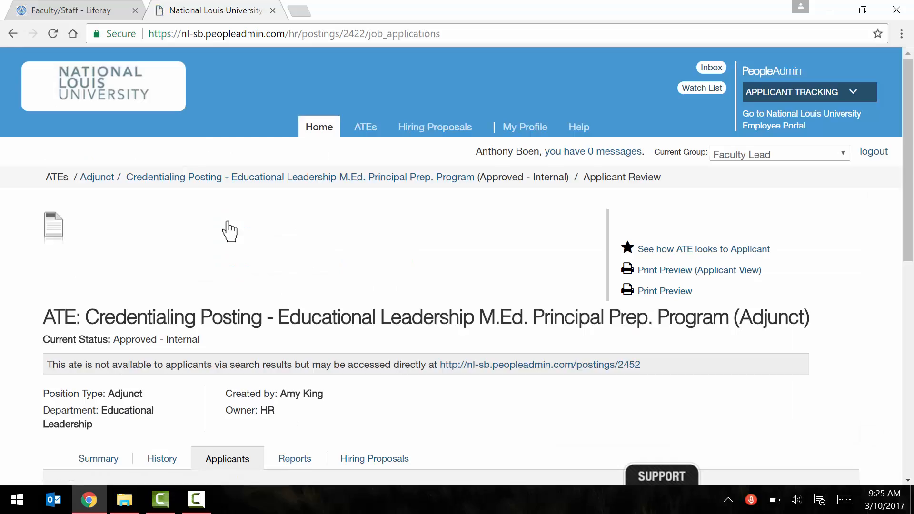
scroll(228, 222, down, 5)
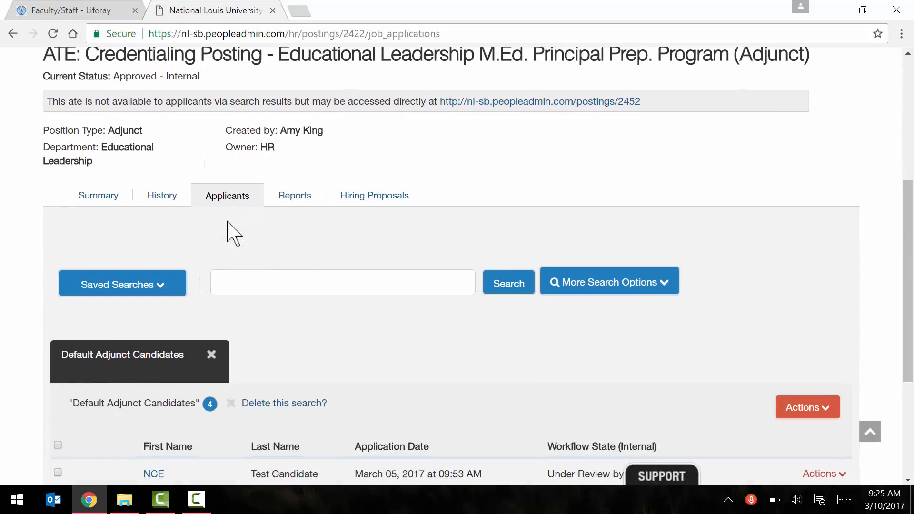
scroll(228, 222, down, 4)
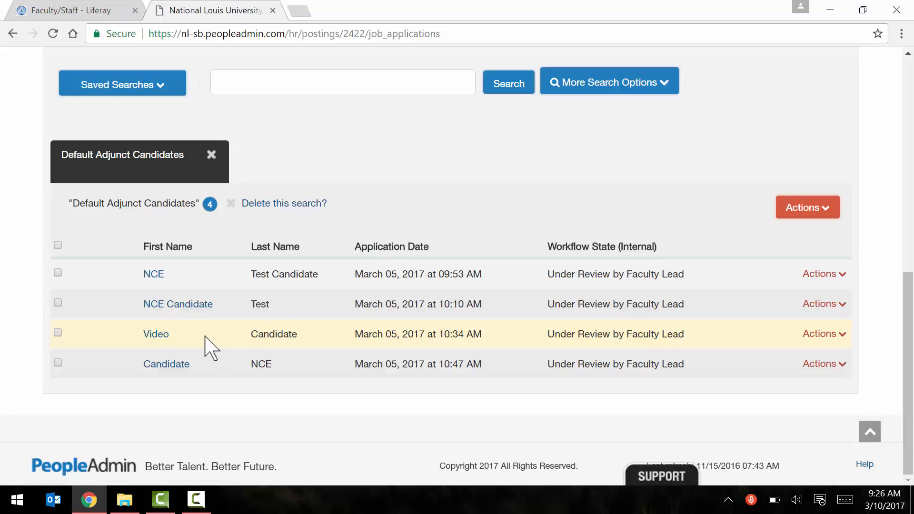
- Open the third applicant's job application and scroll down to its Required Documents
click(159, 335)
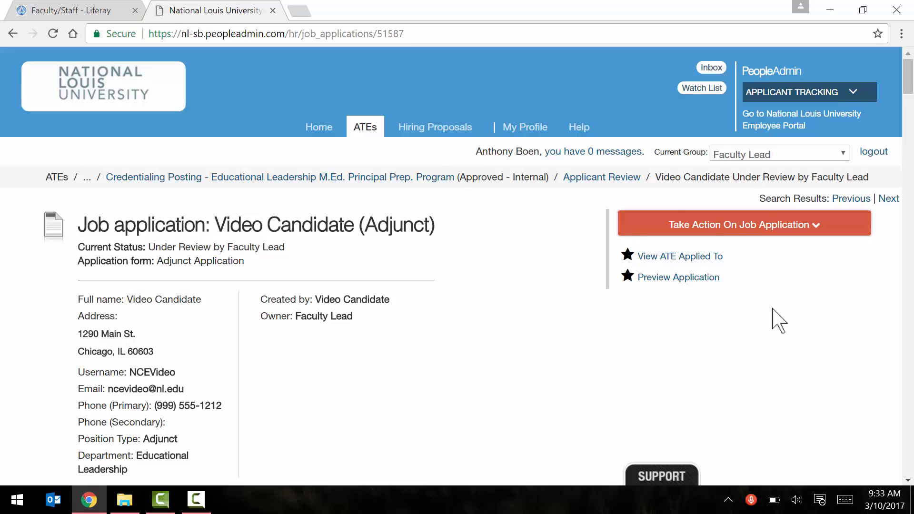
drag(907, 86, 900, 367)
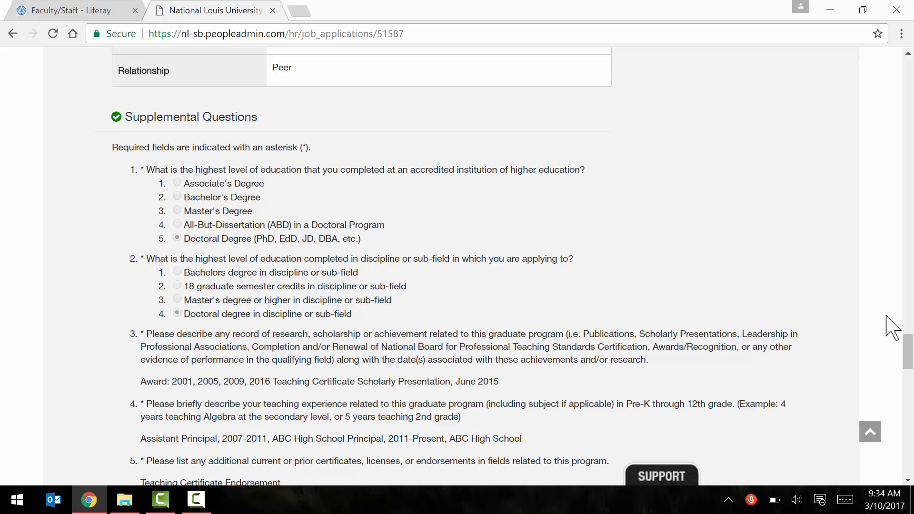
click(906, 342)
drag(906, 342, 907, 431)
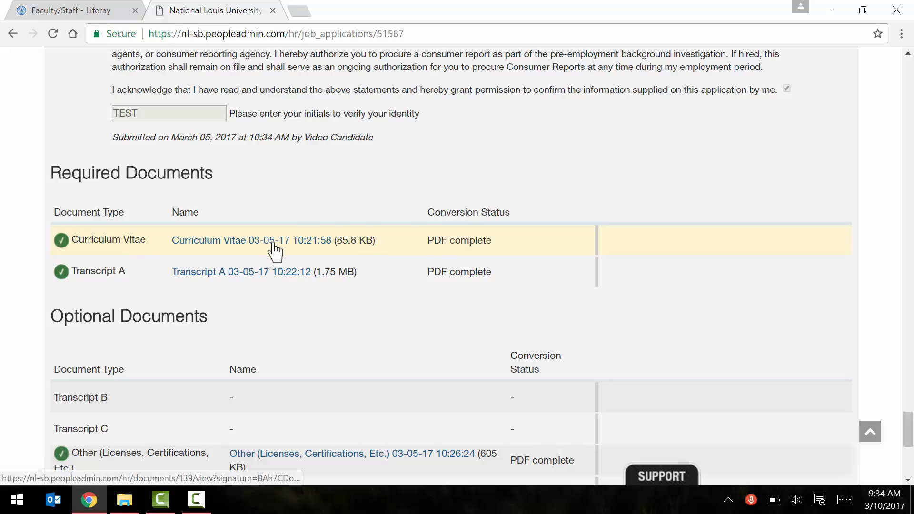
click(255, 241)
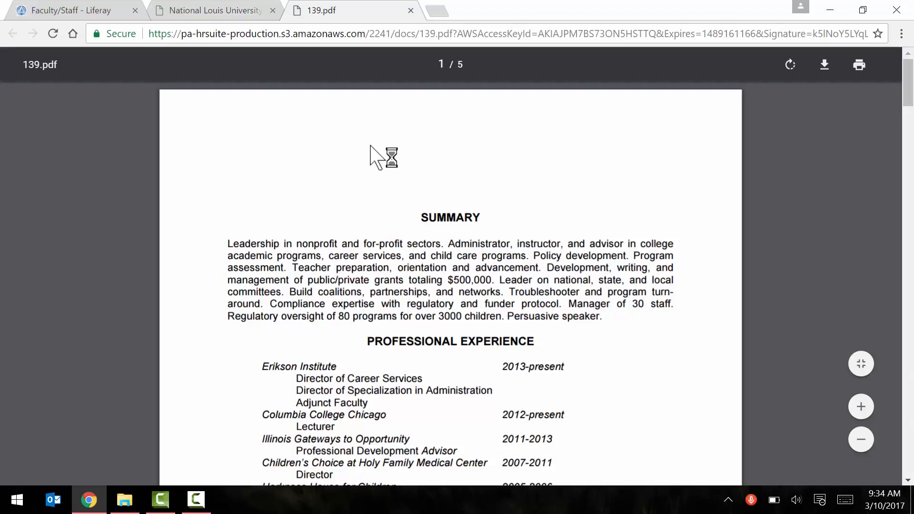
scroll(370, 147, down, 5)
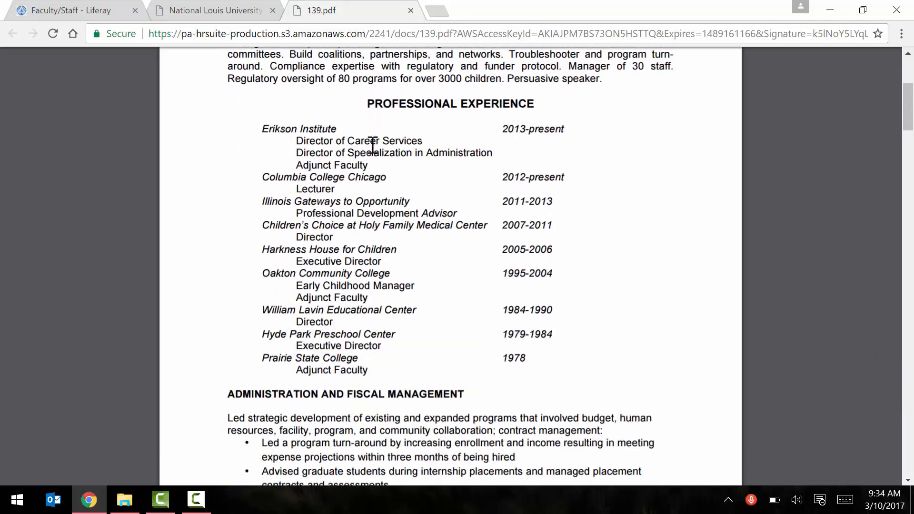
scroll(372, 147, up, 5)
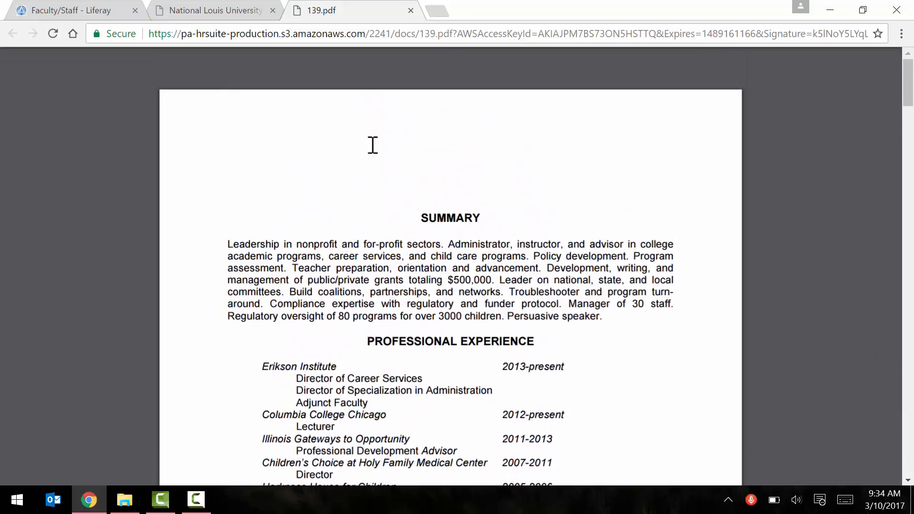
click(411, 10)
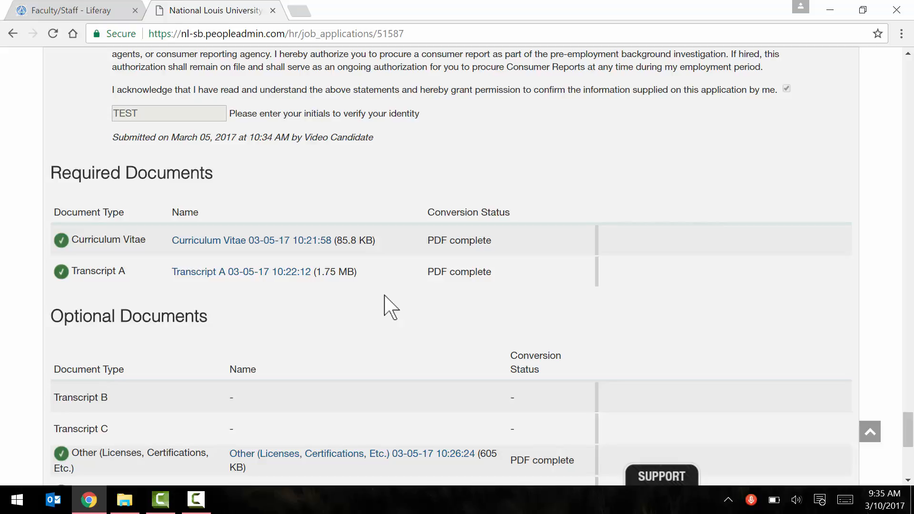
- Review the attached documents, return to the top, and bring up the Take Action On Job Application menu
scroll(384, 296, down, 5)
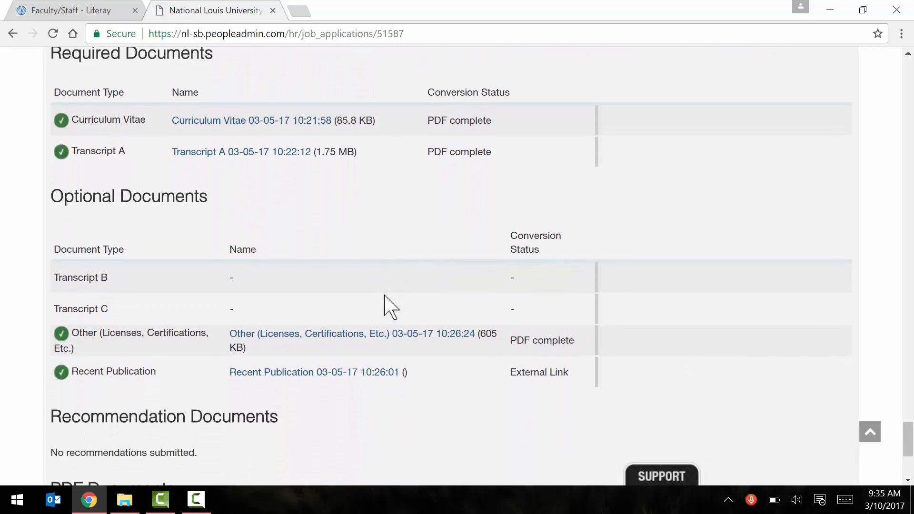
scroll(385, 296, down, 2)
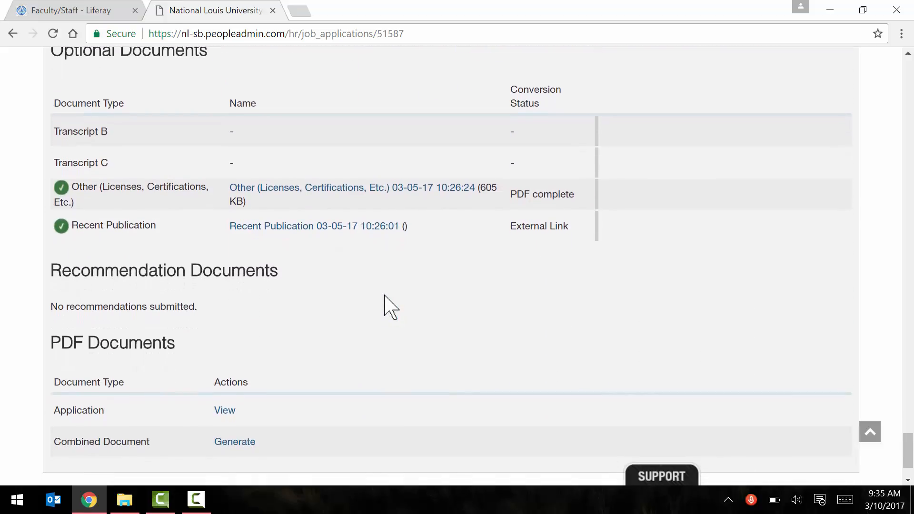
scroll(385, 296, down, 1)
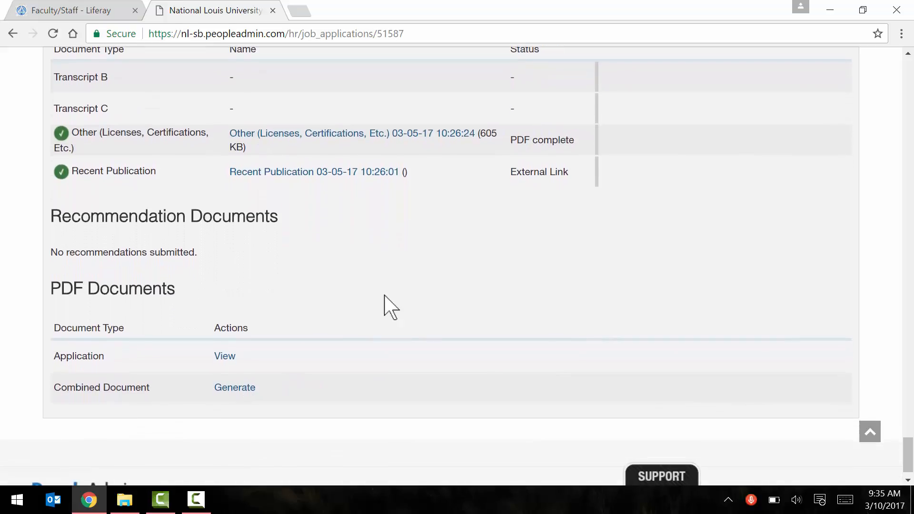
scroll(385, 296, up, 4)
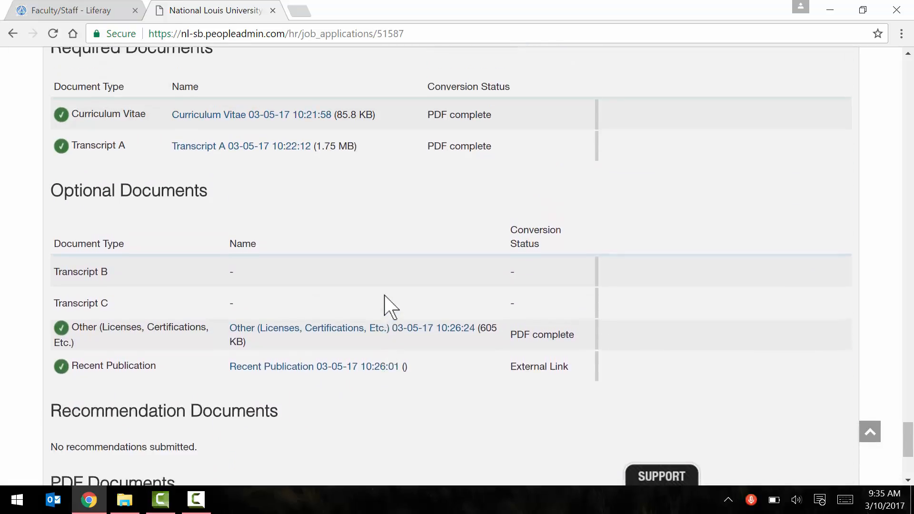
scroll(385, 297, up, 1)
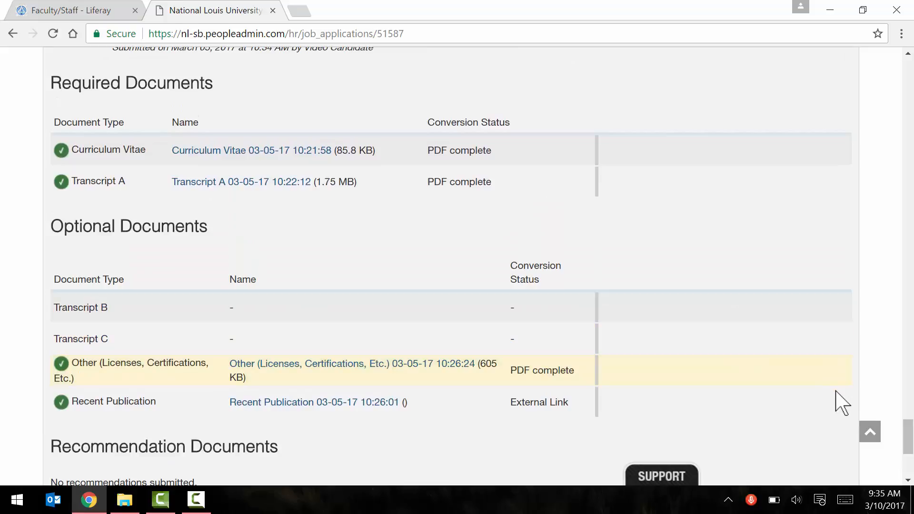
click(870, 433)
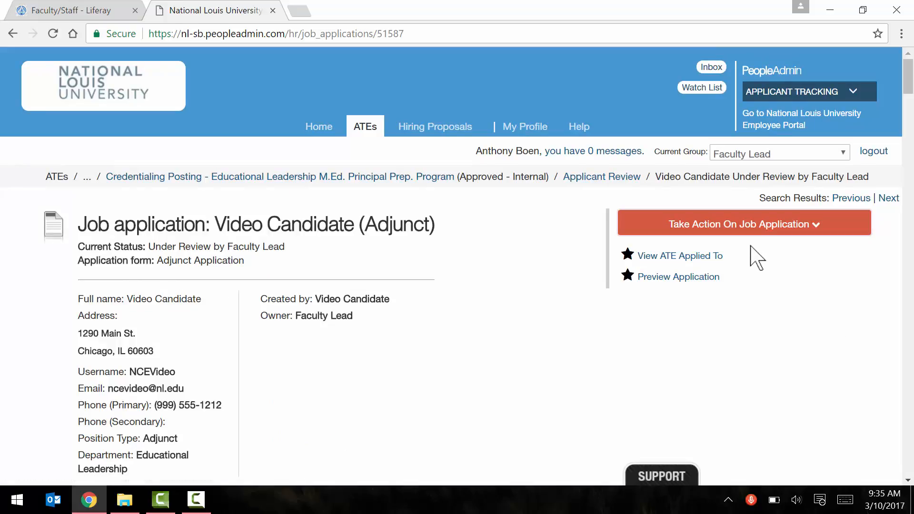
click(754, 227)
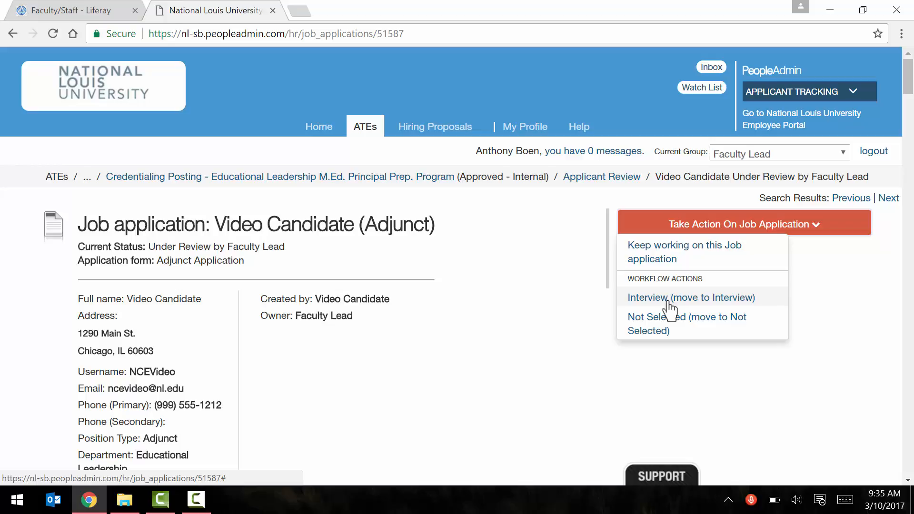
- Move the application to Interview, then to Finalist, submitting each status change
click(669, 300)
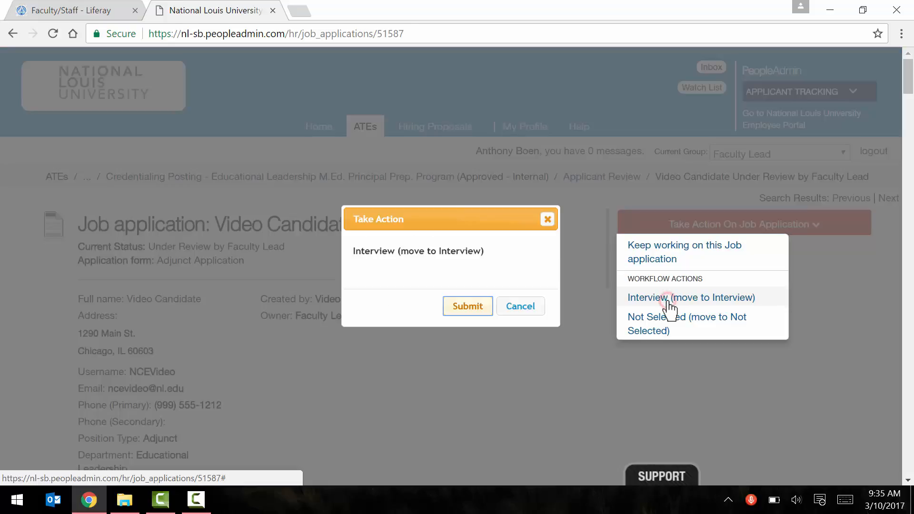
click(471, 315)
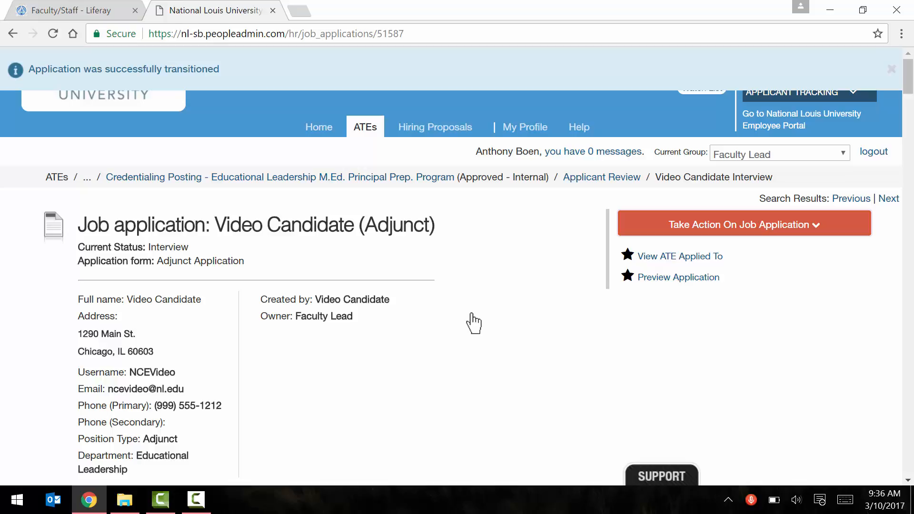
click(701, 230)
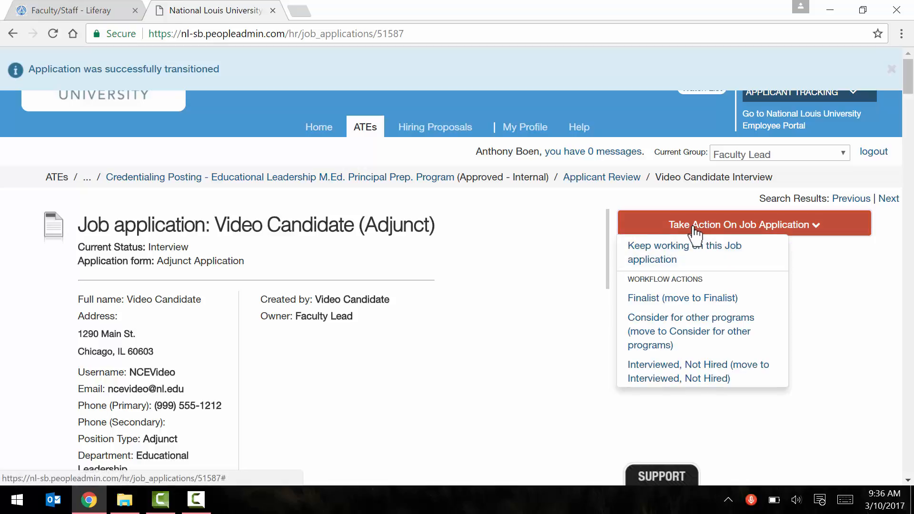
click(649, 304)
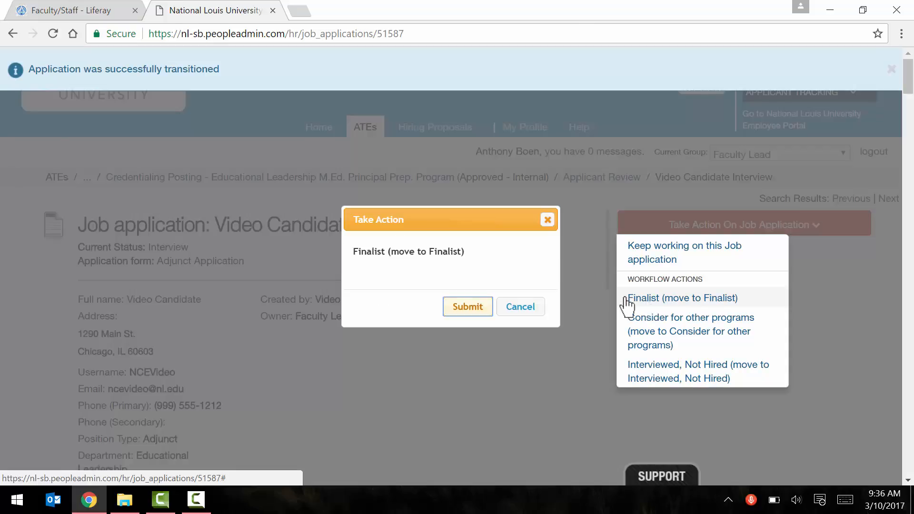
click(464, 311)
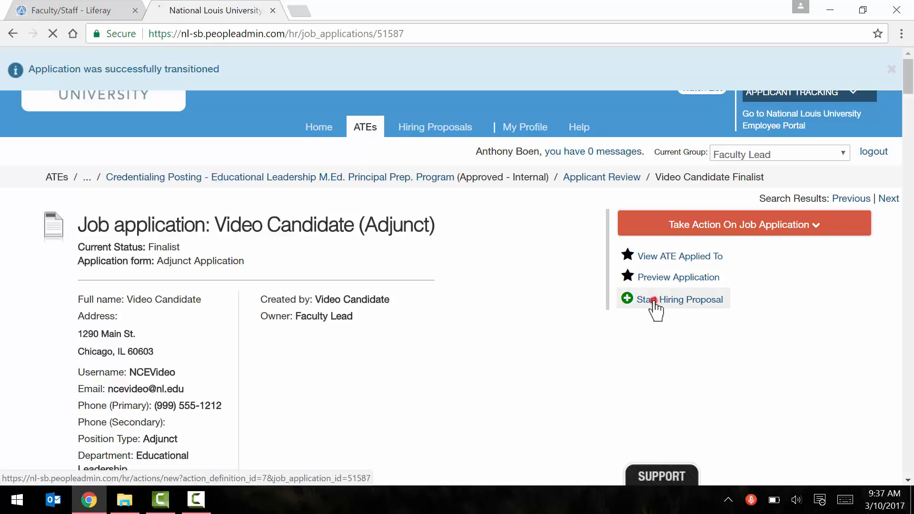
- Start a hiring proposal for the finalist, confirm it, and view the prefilled Employee Information
click(653, 303)
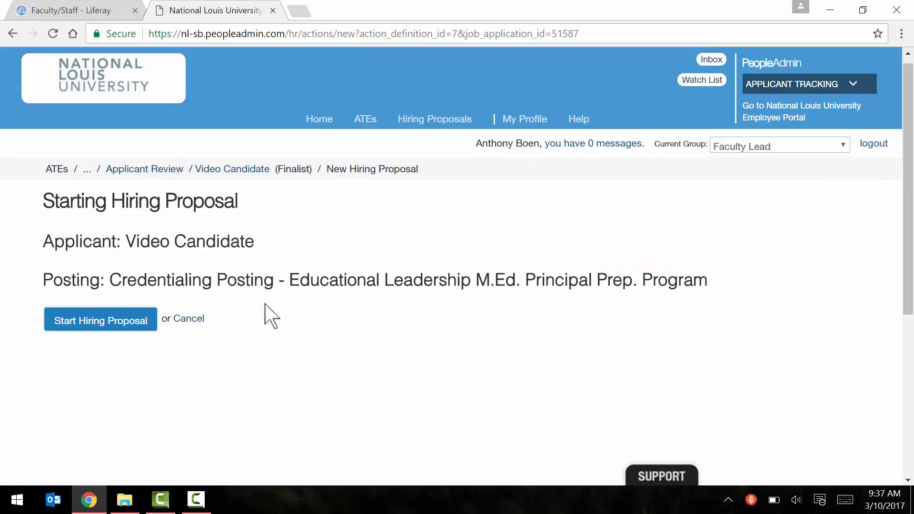
click(93, 321)
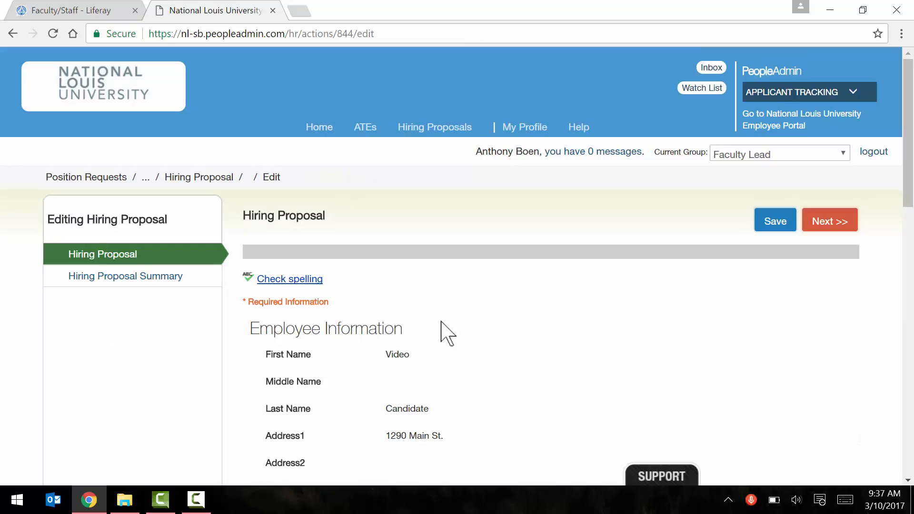
scroll(442, 323, down, 2)
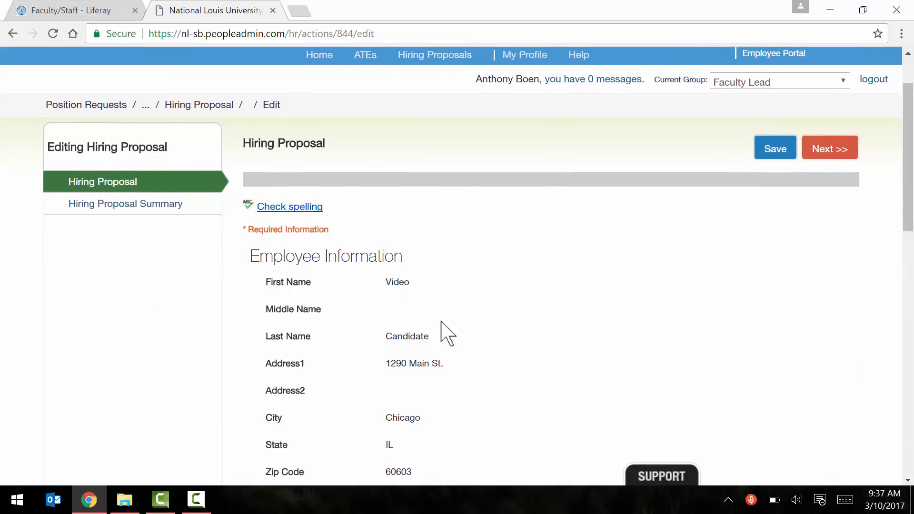
scroll(442, 328, down, 1)
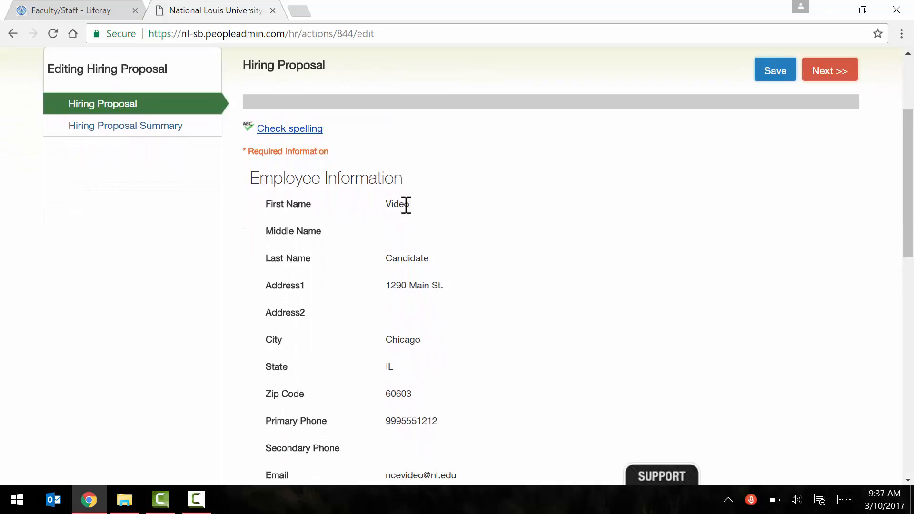
- Under Position Information, choose Chicago for Campus and NCE for College
scroll(496, 228, down, 3)
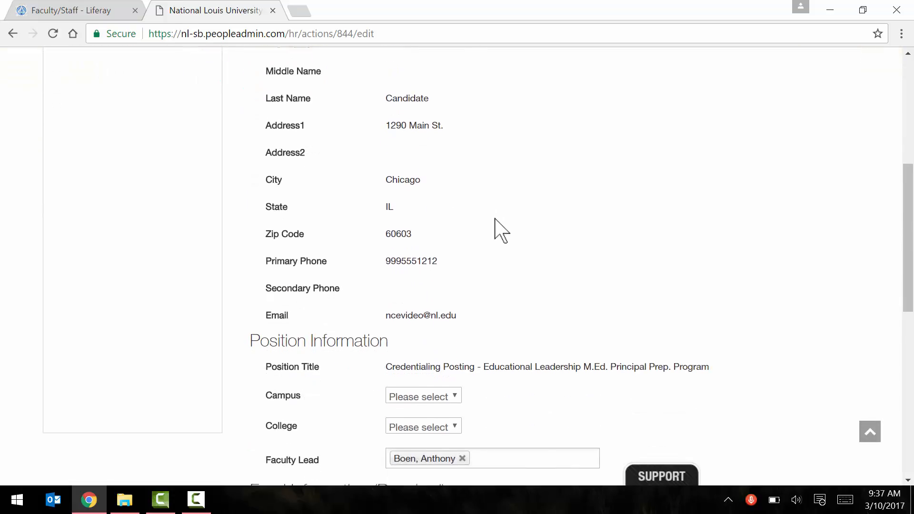
scroll(495, 228, down, 2)
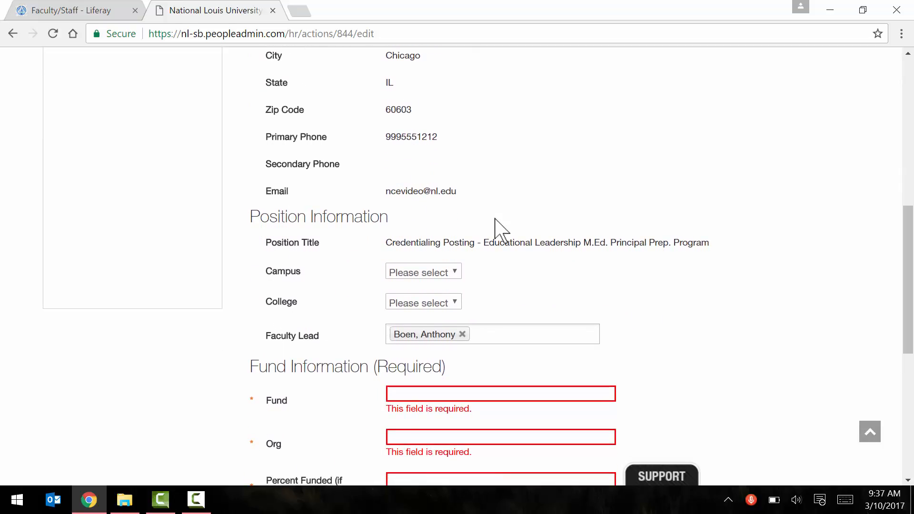
click(439, 275)
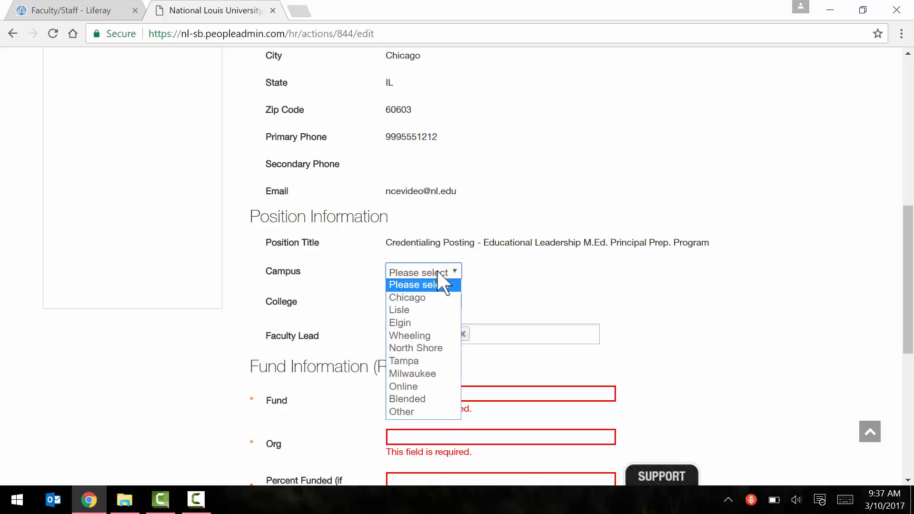
click(422, 299)
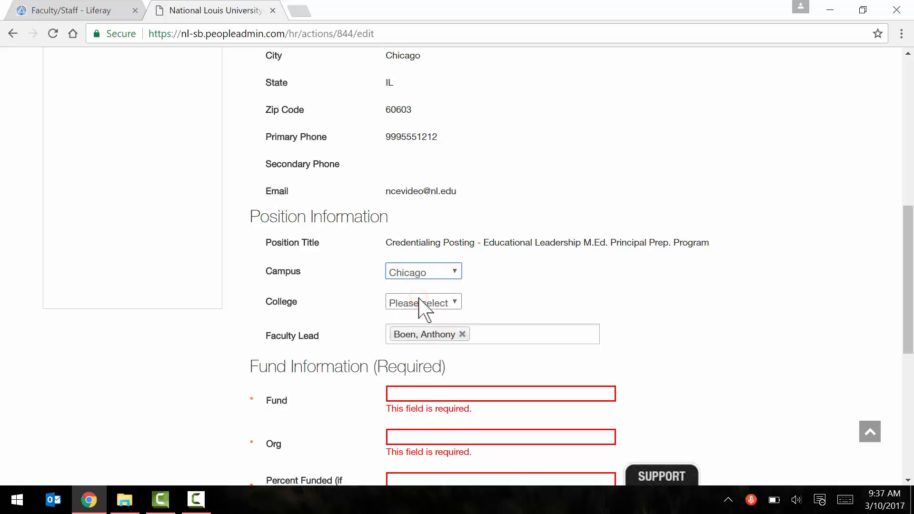
click(446, 300)
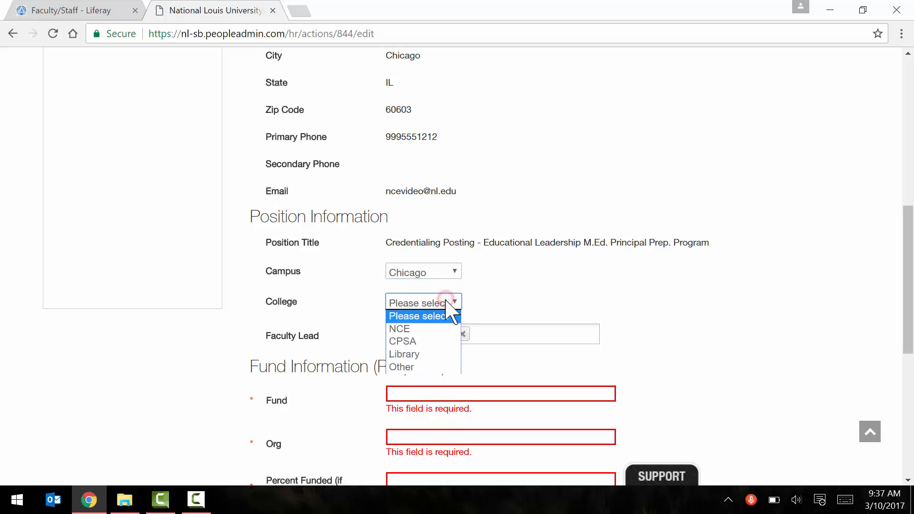
click(420, 328)
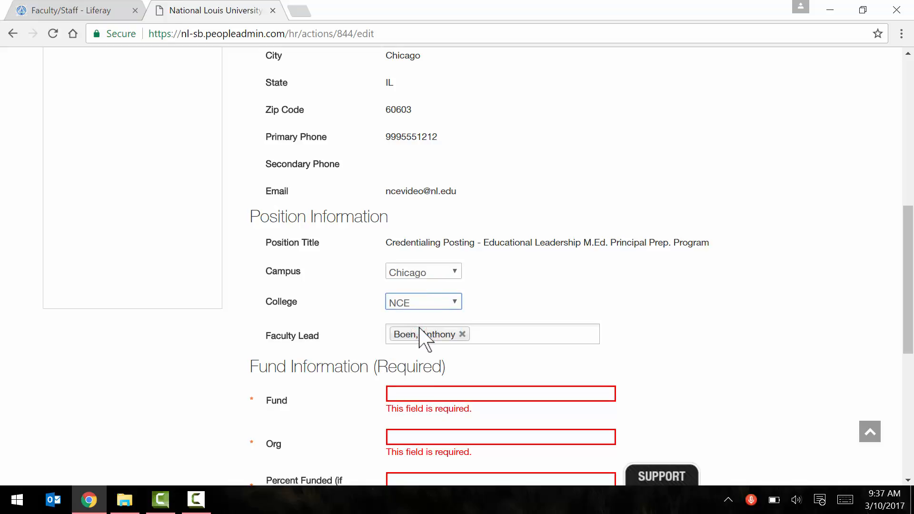
scroll(420, 329, down, 1)
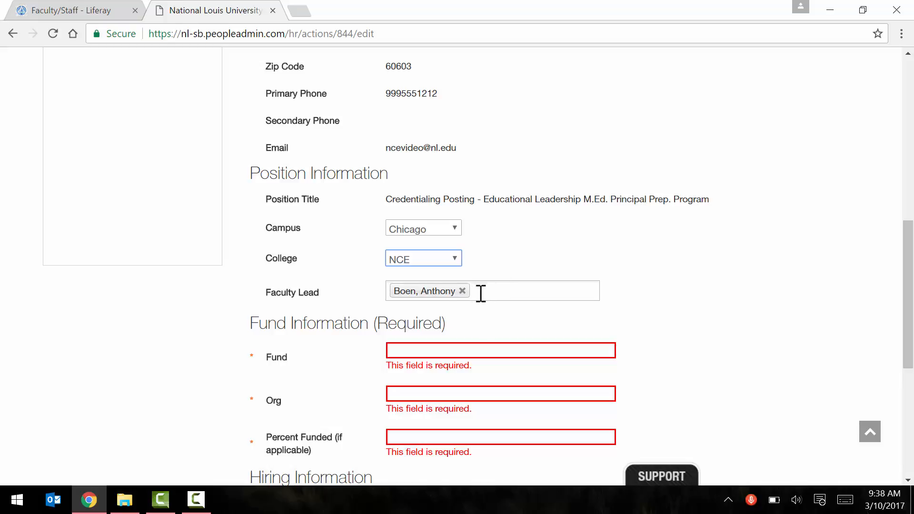
scroll(423, 305, down, 1)
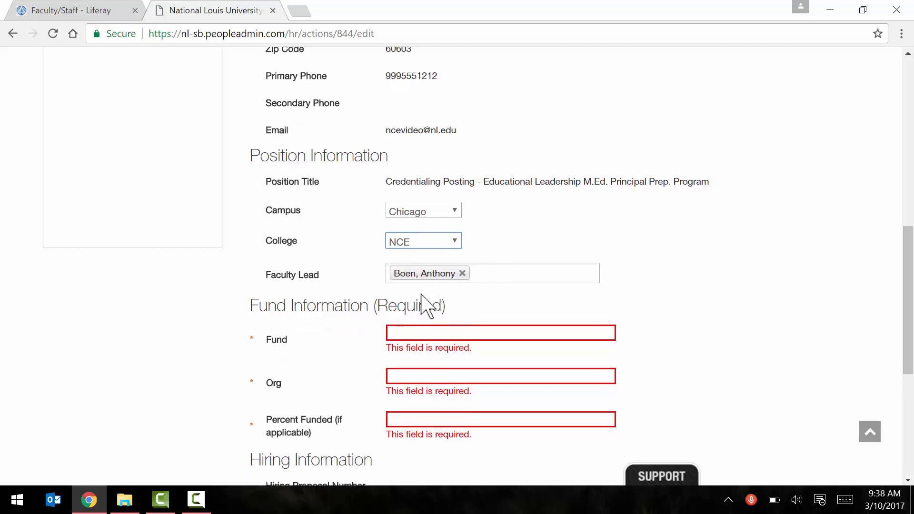
scroll(428, 267, down, 1)
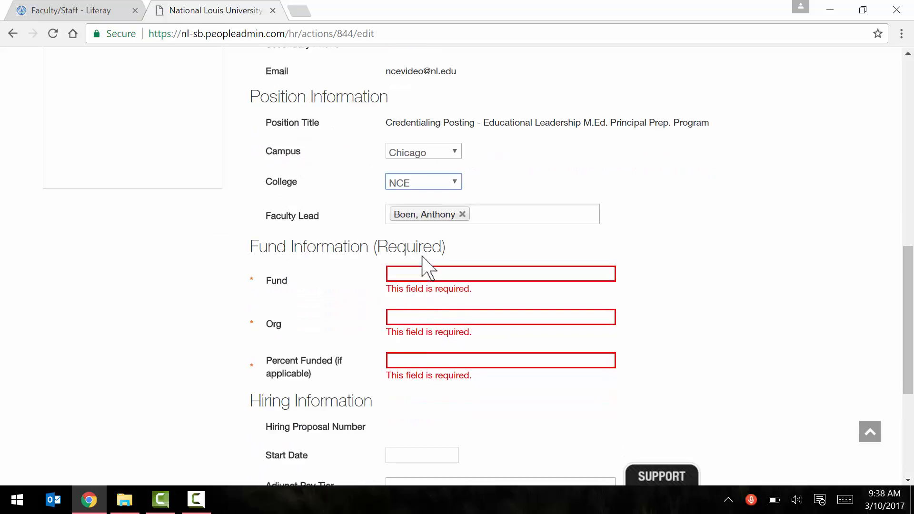
- Enter Fund 1002, Org 000000 and Percent Funded 100 in the Fund Information section
click(421, 273)
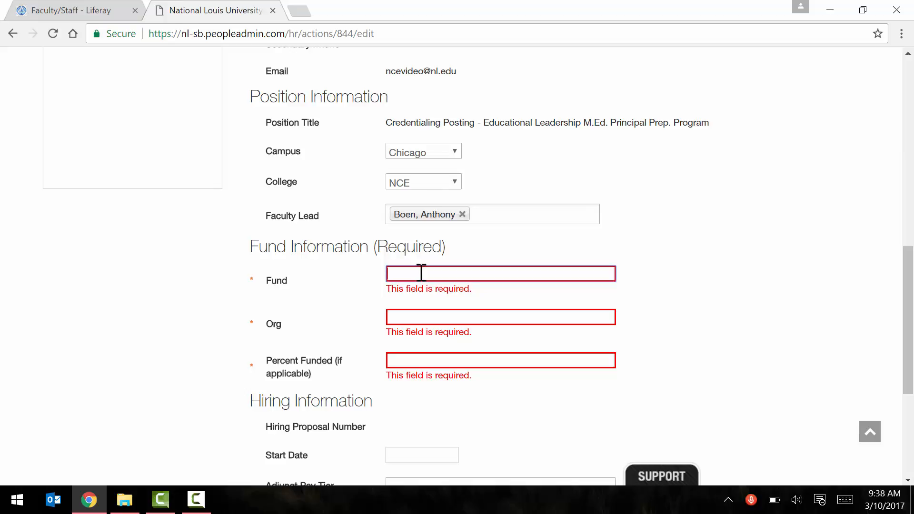
text(1002)
scroll(421, 273, down, 1)
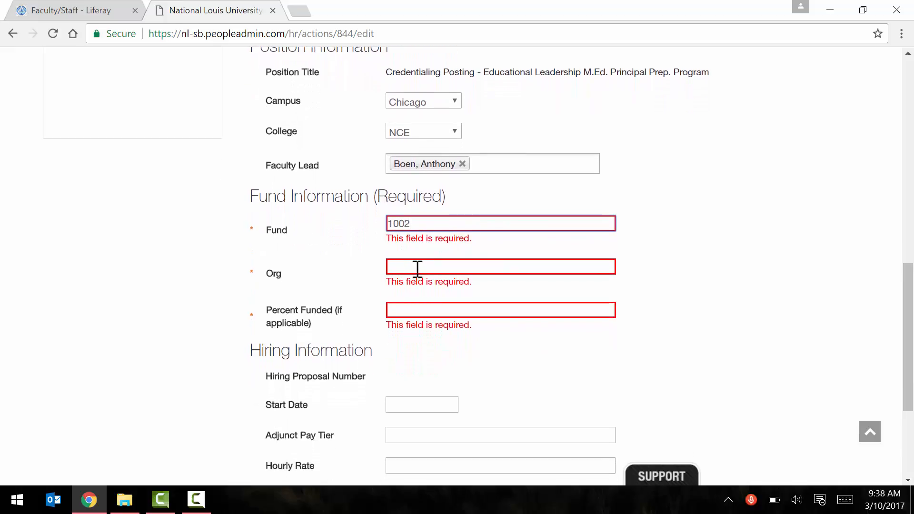
click(416, 267)
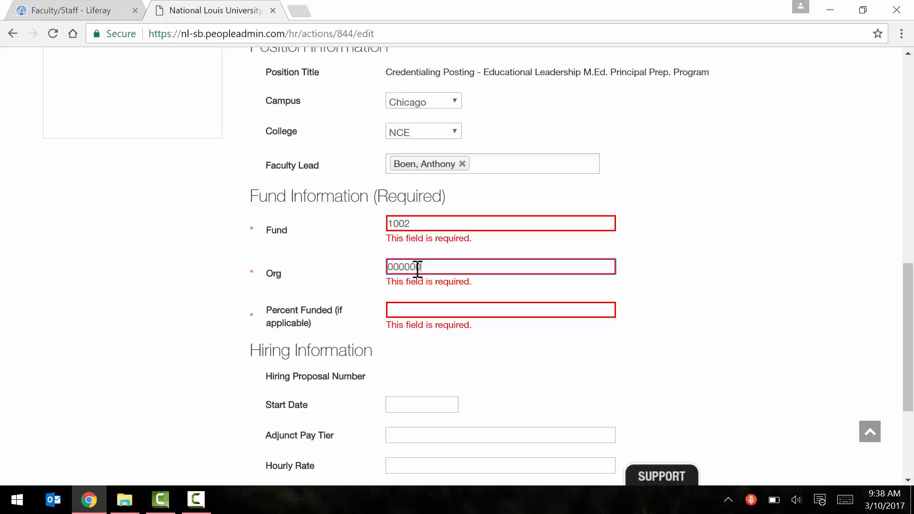
scroll(442, 277, down, 1)
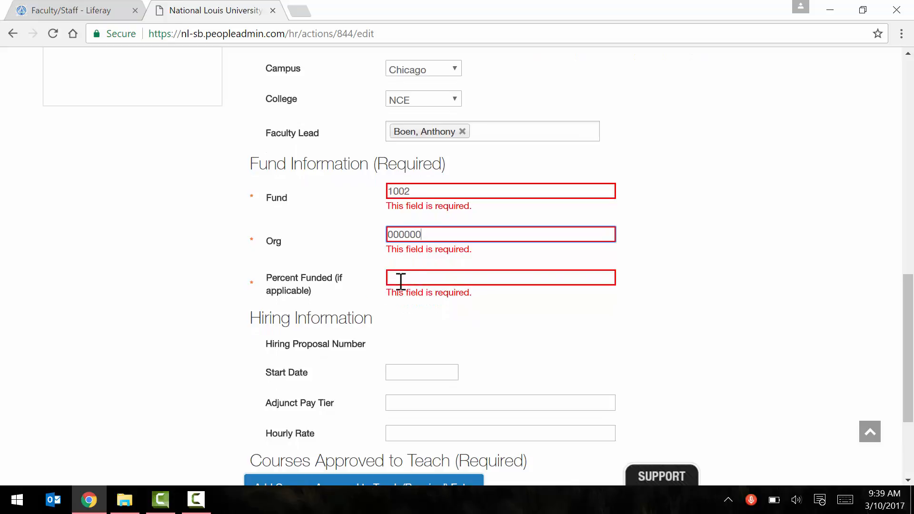
click(417, 280)
text(100)
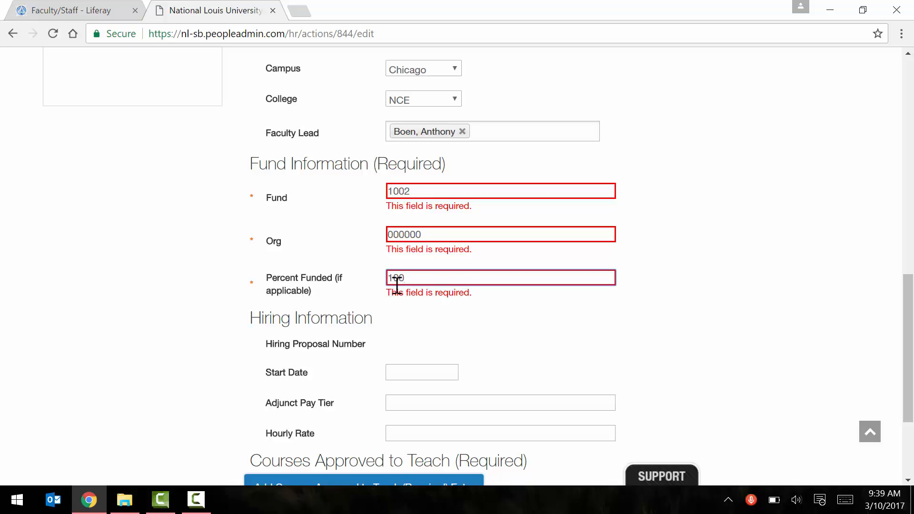
scroll(399, 285, down, 2)
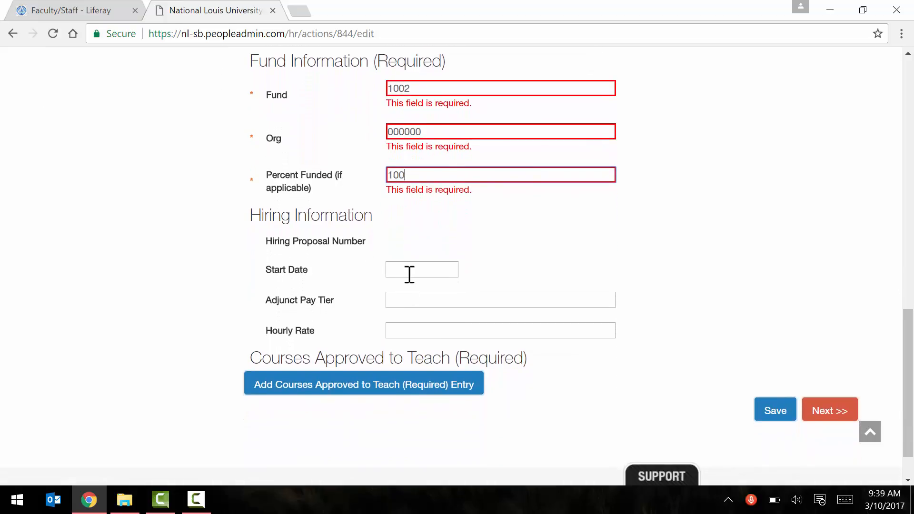
- Pick March 10, 2017 as the start date and enter N/A for Adjunct Pay Tier and Hourly Rate
click(409, 274)
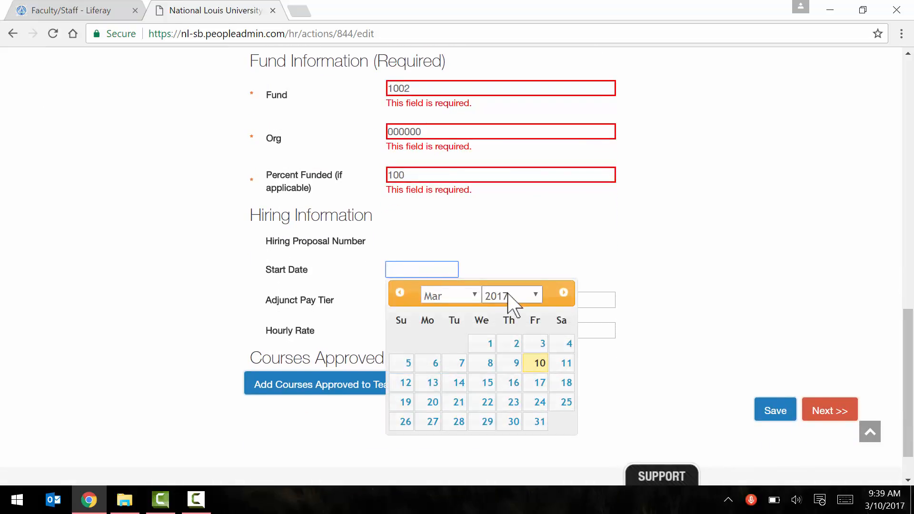
click(536, 365)
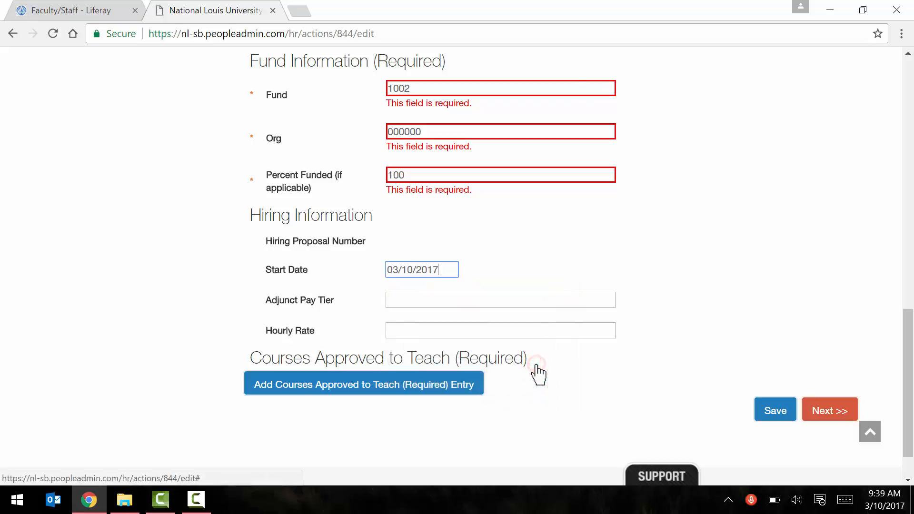
click(494, 294)
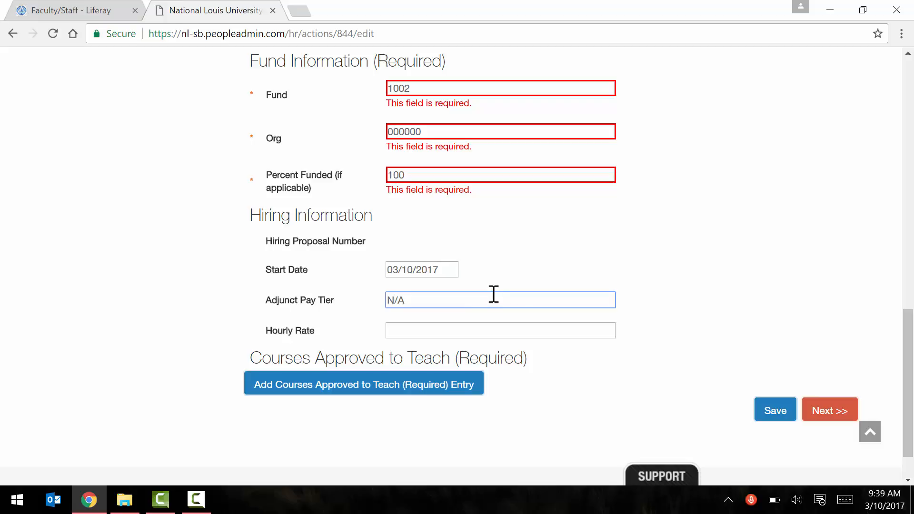
click(445, 331)
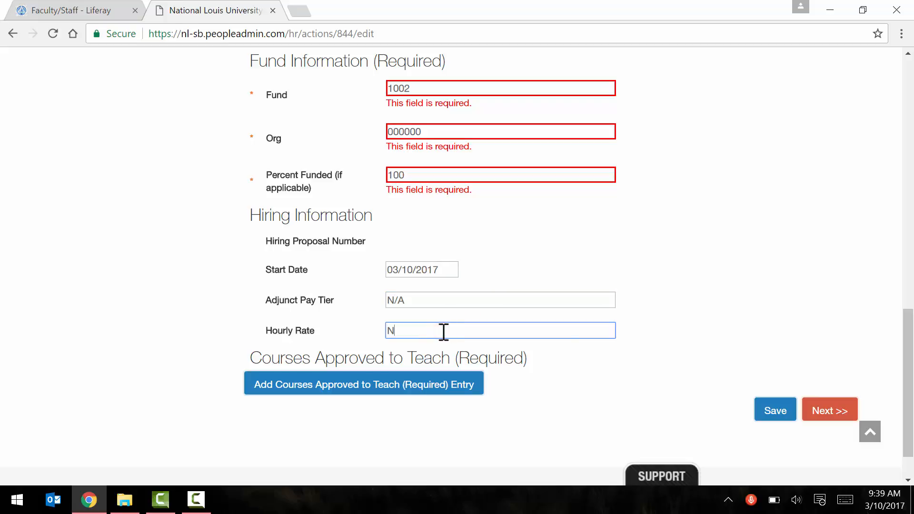
scroll(443, 333, down, 2)
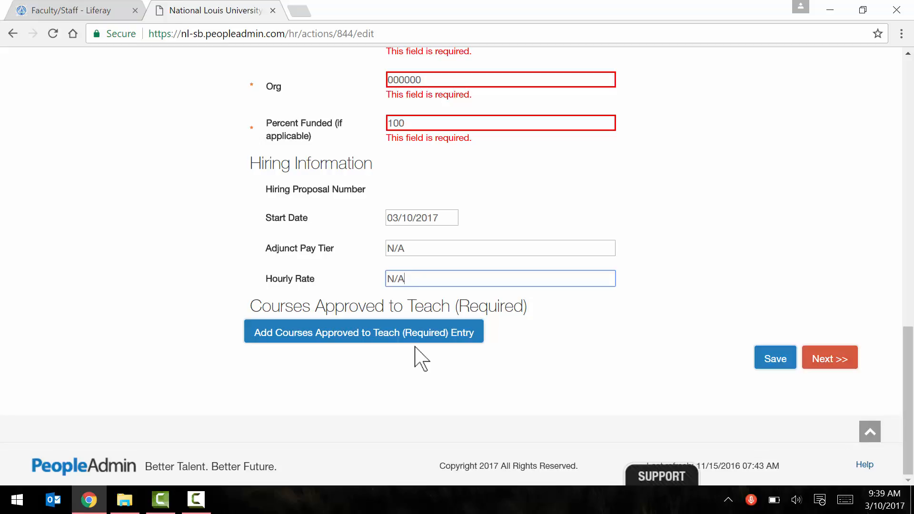
- Add a Courses Approved to Teach entry and set its Subject to COM
click(366, 339)
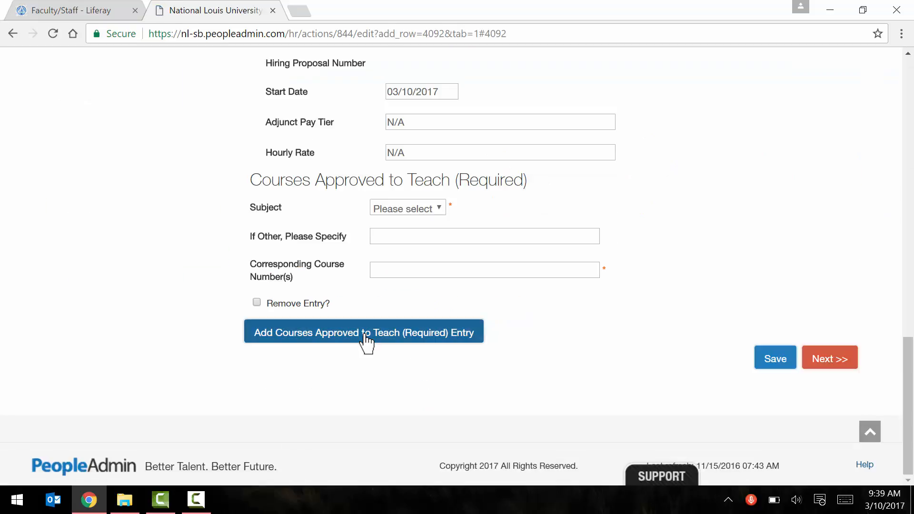
drag(251, 180, 526, 307)
click(548, 303)
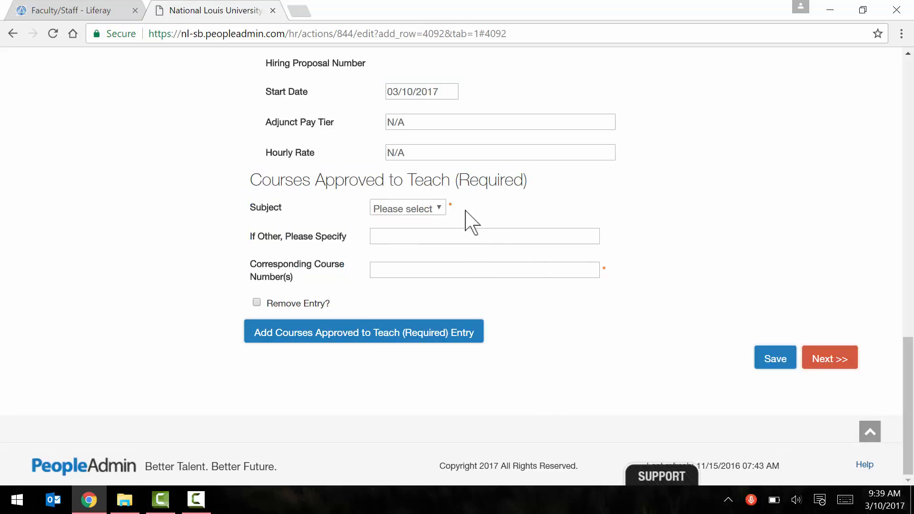
click(439, 208)
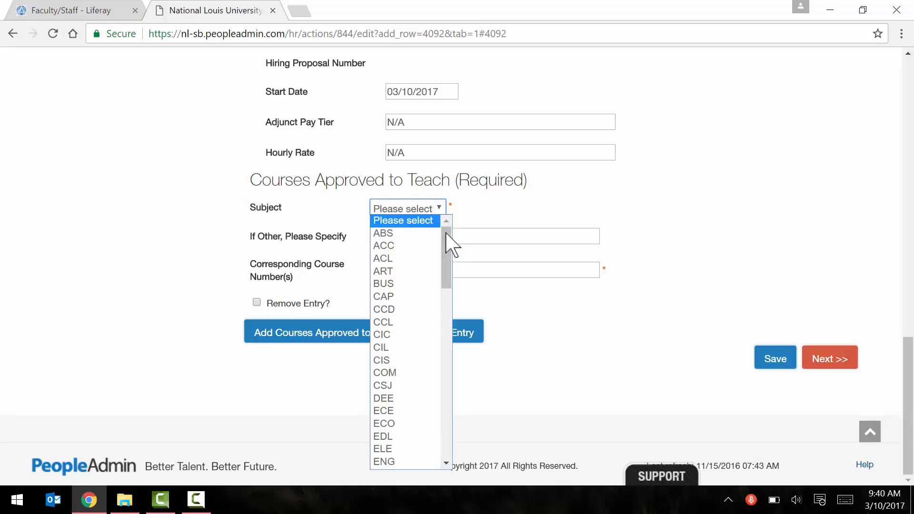
drag(446, 233, 448, 250)
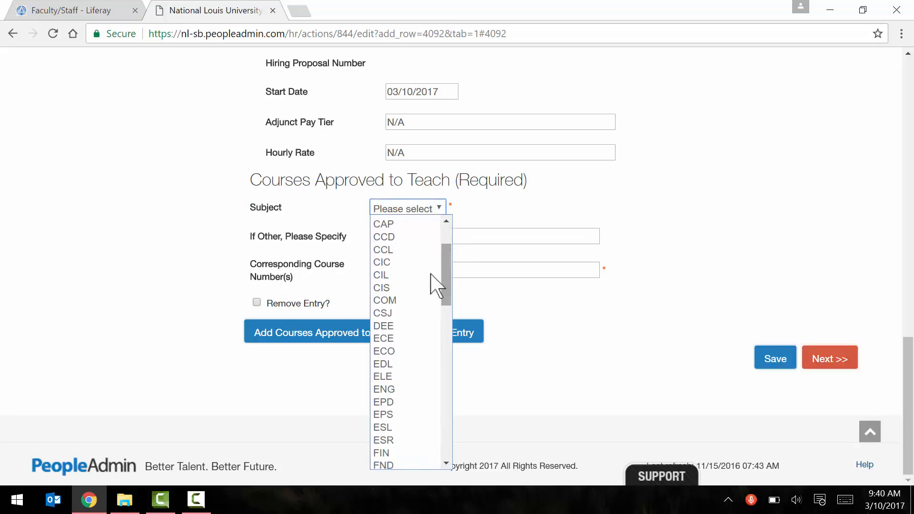
click(405, 299)
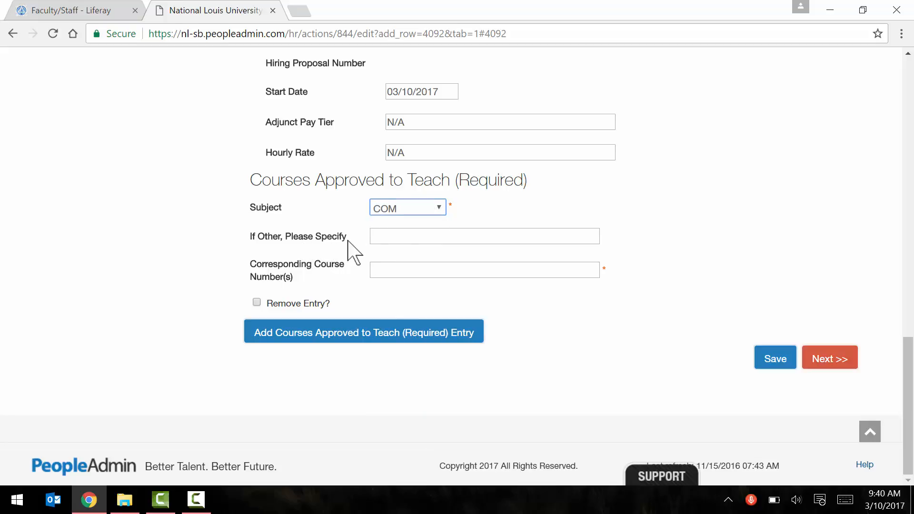
click(432, 209)
drag(447, 242, 447, 430)
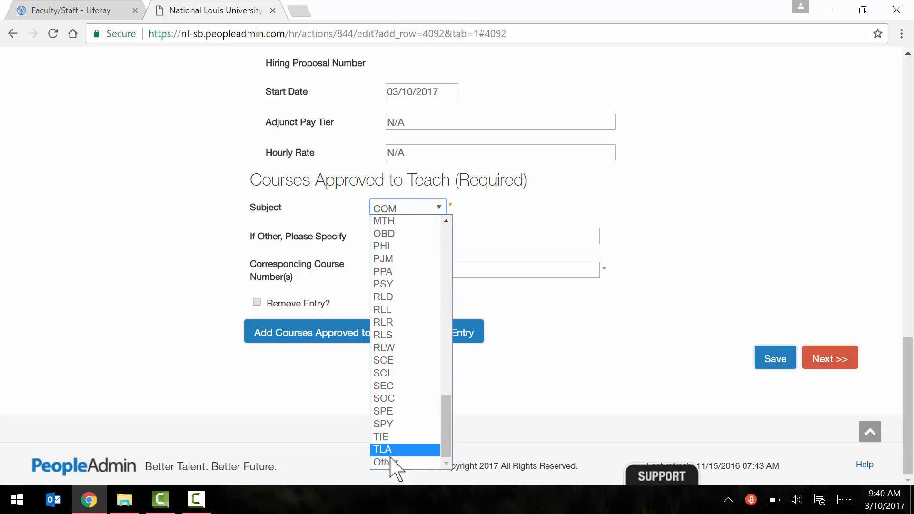
click(534, 318)
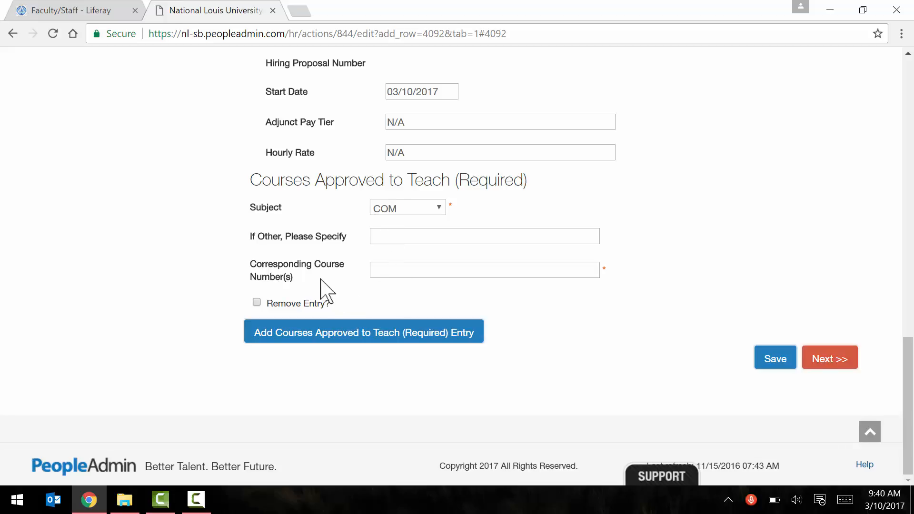
- Enter course numbers 101, 201, 301, then add a second entry and mark it for removal
click(389, 274)
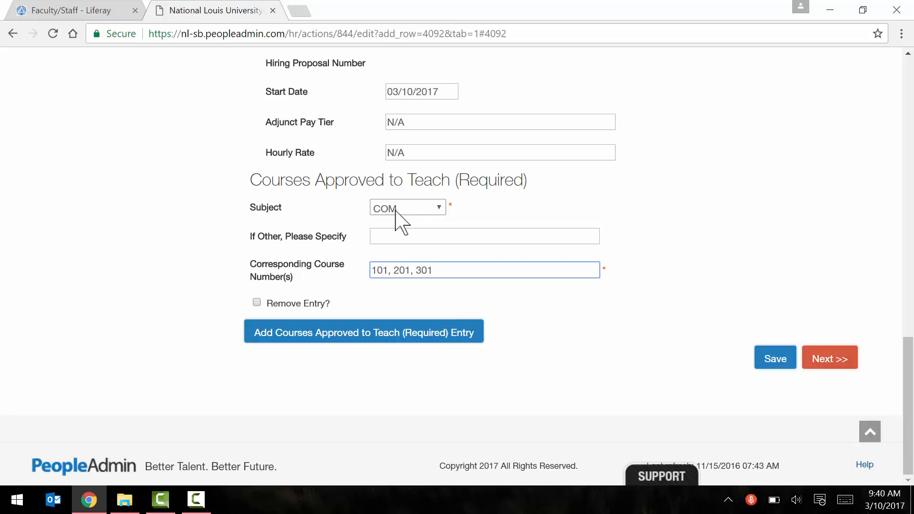
click(329, 338)
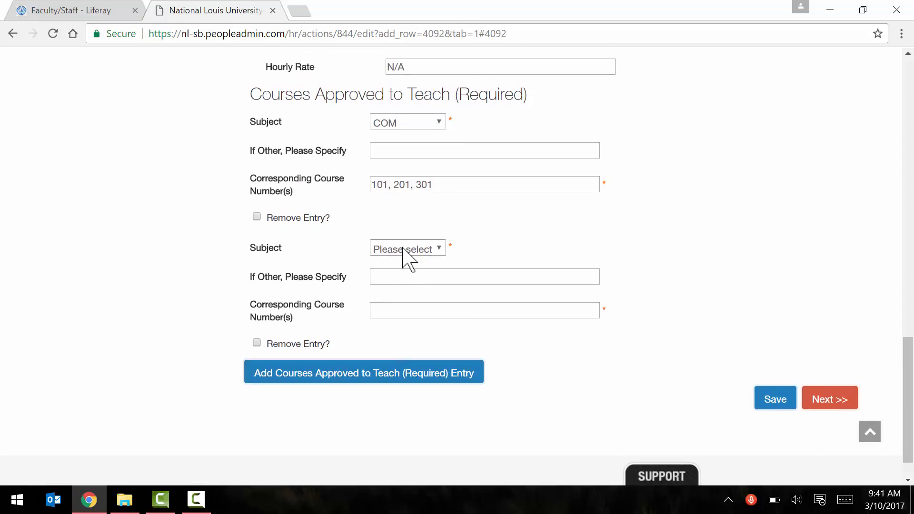
scroll(402, 248, up, 1)
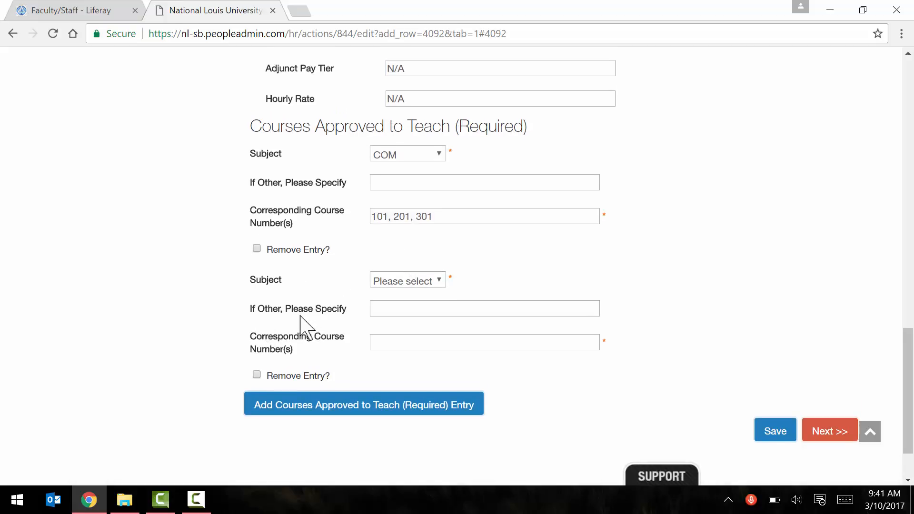
click(257, 375)
- Save the proposal and continue to the Hiring Proposal summary page showing Draft status
click(766, 434)
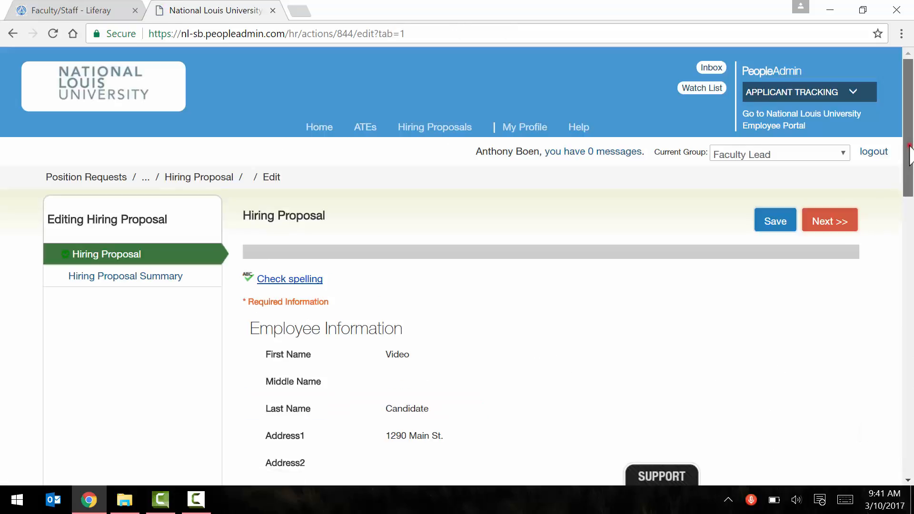
drag(907, 145, 909, 421)
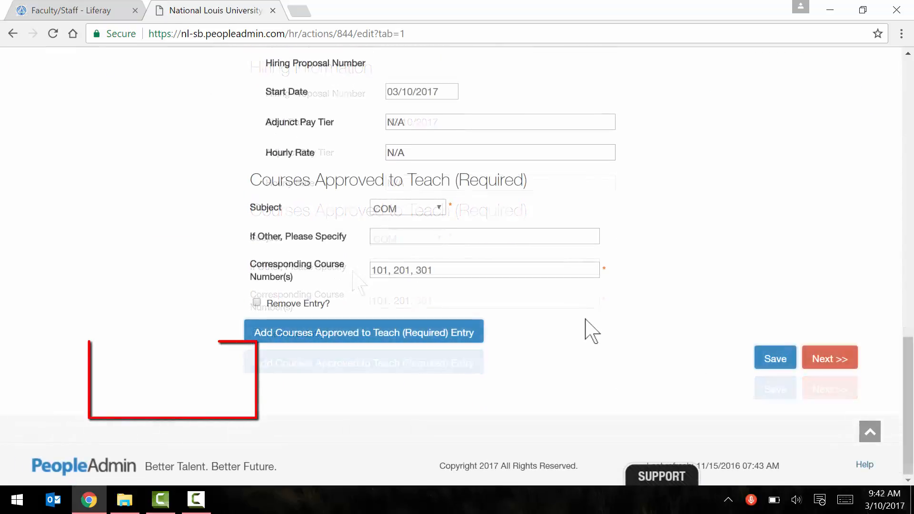
click(833, 362)
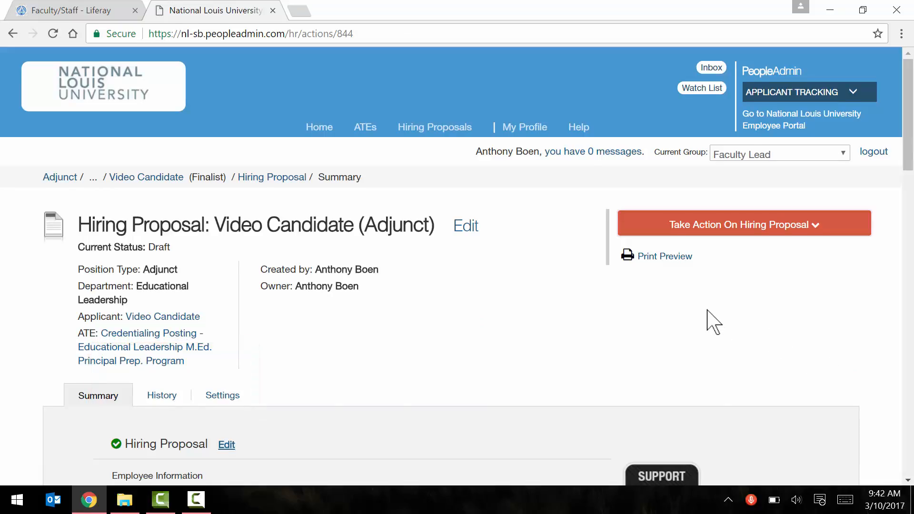
scroll(712, 321, down, 1)
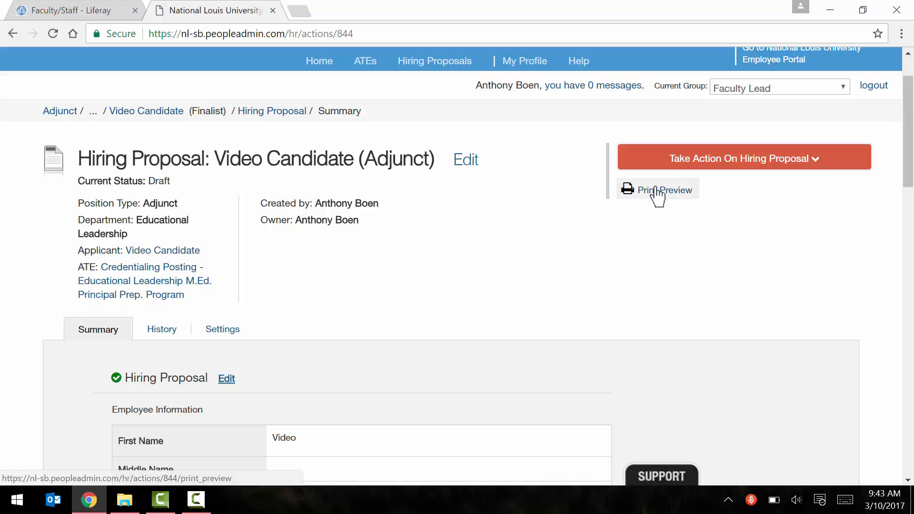
- Submit the proposal to Under Review by School/Unit Director, keeping it on the watch list
click(699, 164)
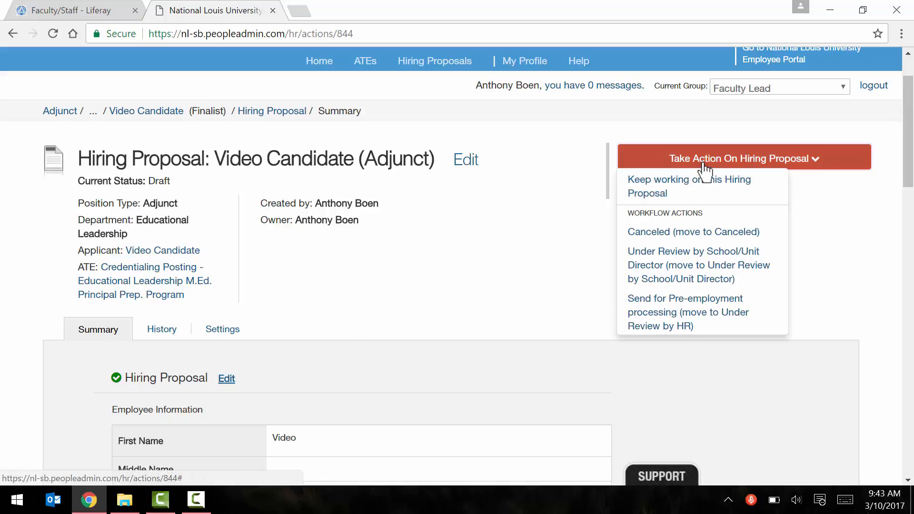
click(664, 266)
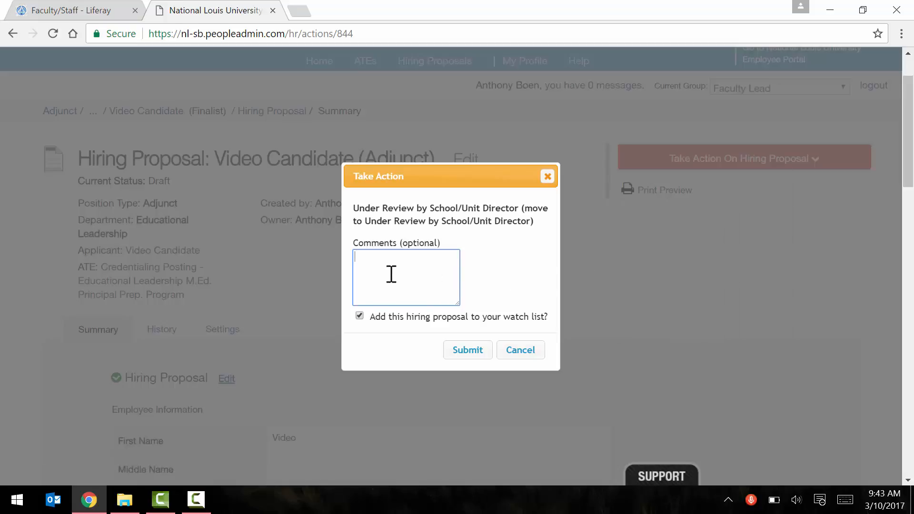
click(468, 351)
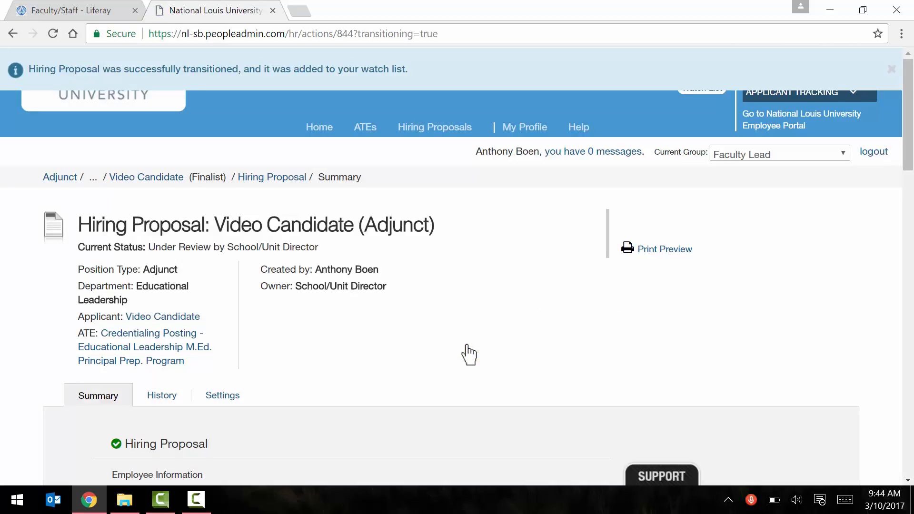
scroll(470, 355, down, 1)
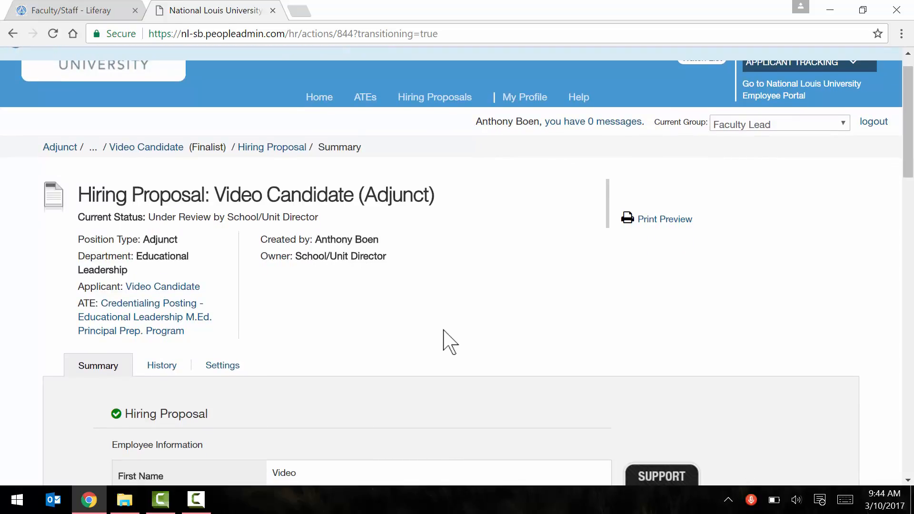
- Browse the Internal Adjunct Postings saved search, then log out of PeopleAdmin
click(59, 149)
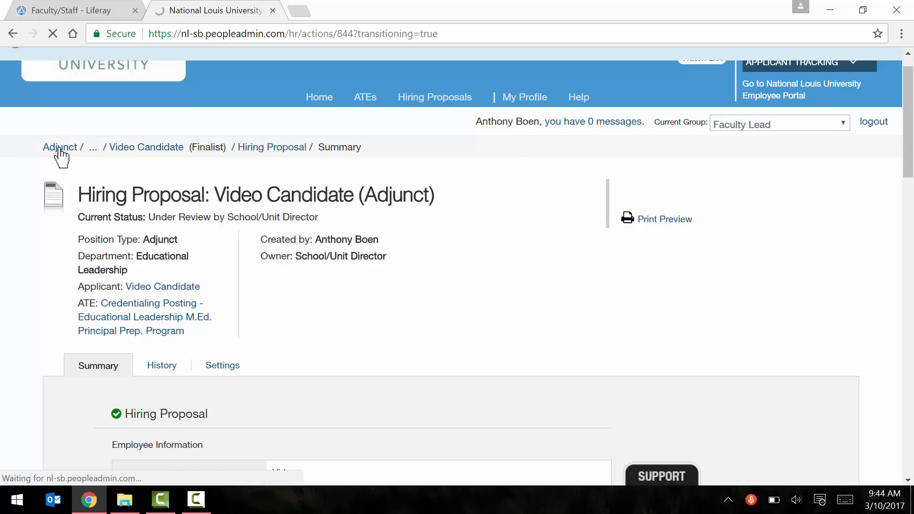
scroll(256, 224, down, 4)
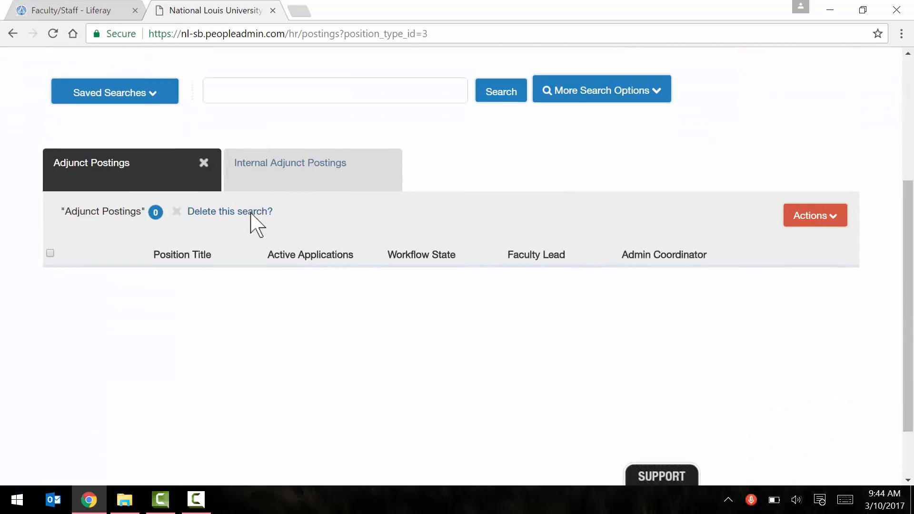
scroll(251, 213, down, 2)
scroll(255, 174, up, 1)
click(150, 89)
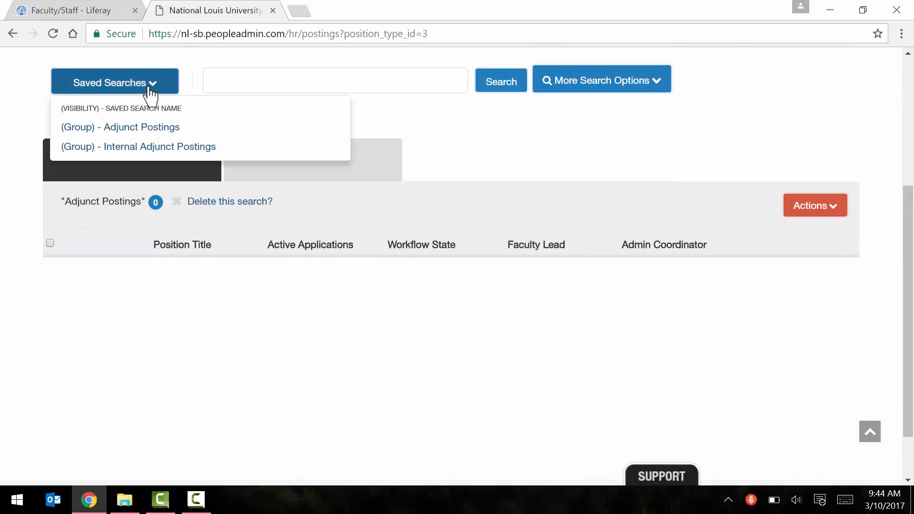
click(167, 156)
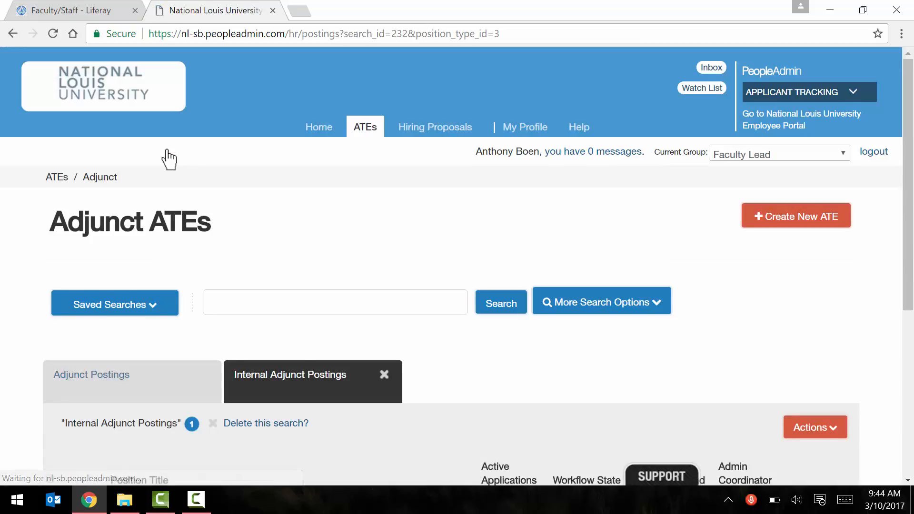
scroll(167, 160, down, 6)
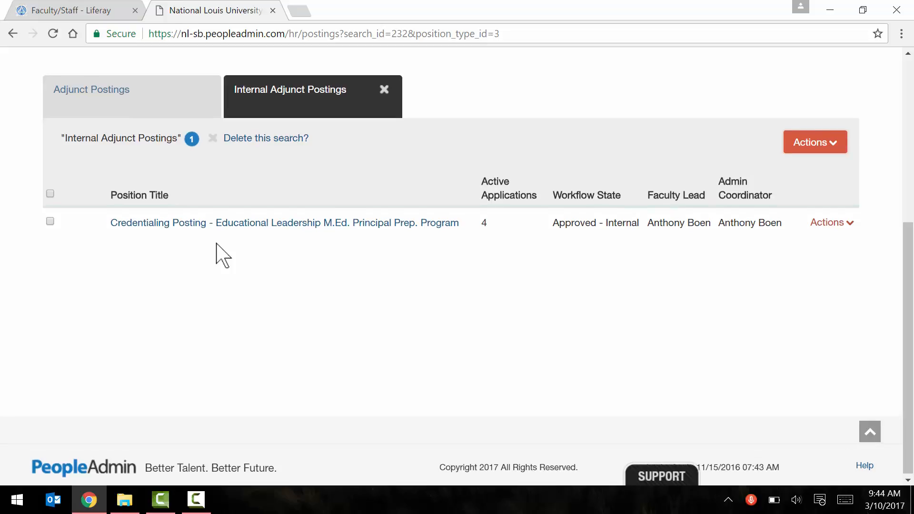
scroll(218, 255, up, 6)
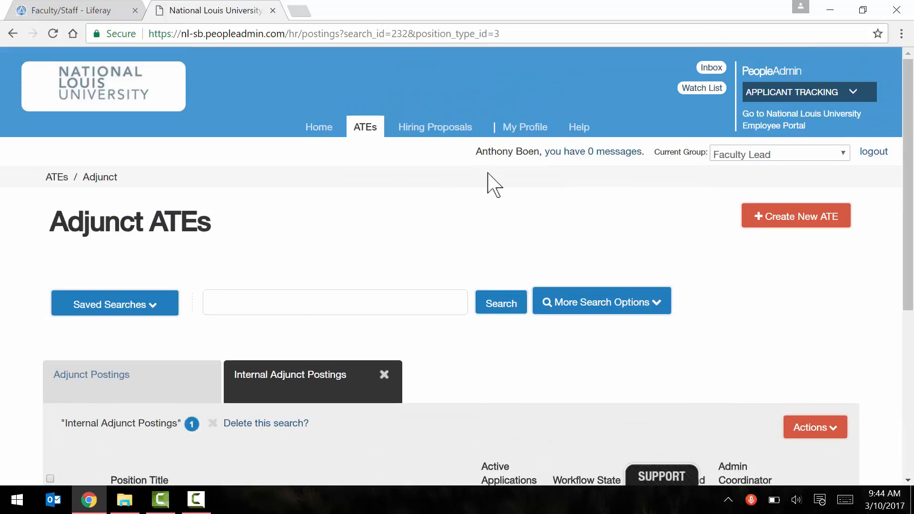
click(875, 152)
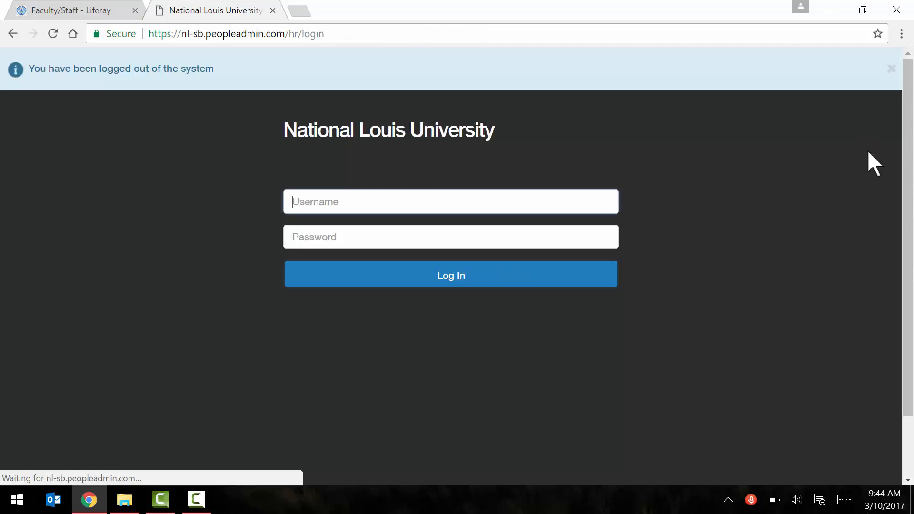